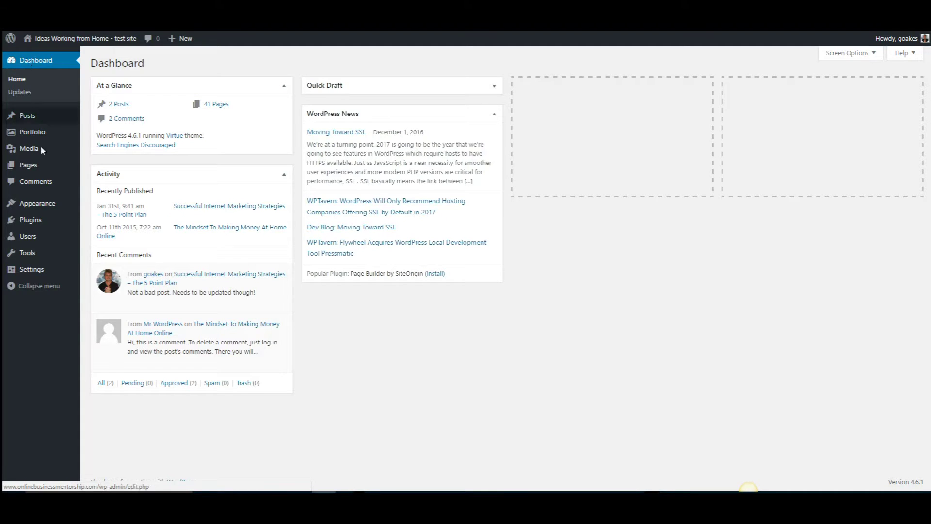
Search the plugin directory for "Advanced Ads" from the page for adding new plugins.
{"action": "left_click", "coordinate": [32, 222]}
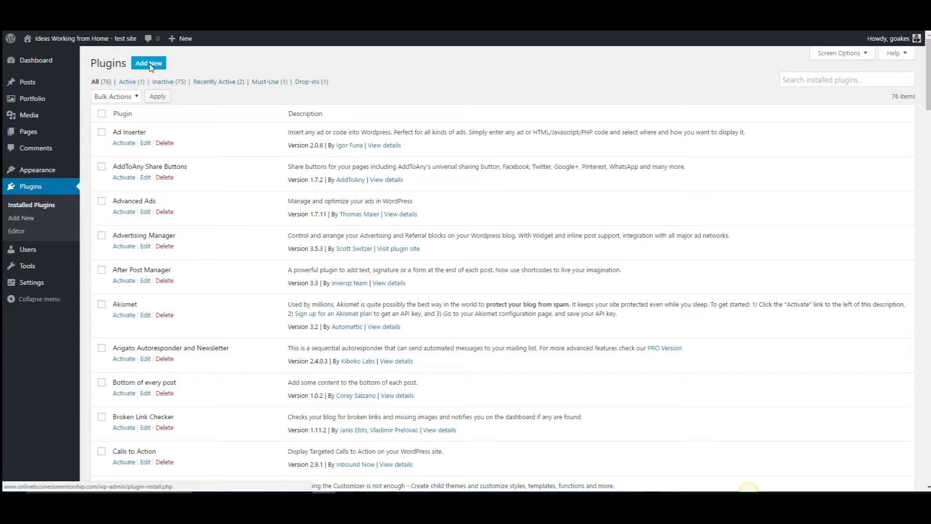
{"action": "left_click", "coordinate": [151, 67]}
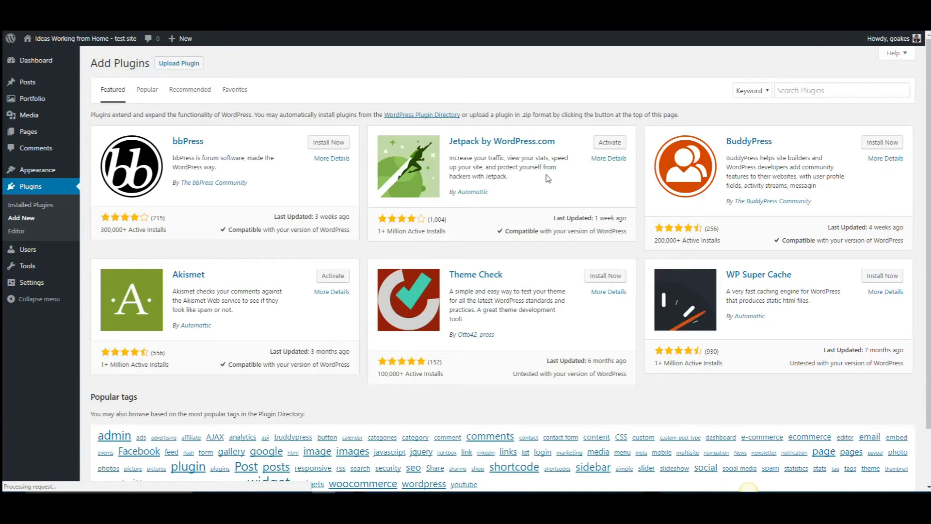
{"action": "left_click", "coordinate": [786, 96]}
{"action": "type", "text": "Advanced Ads"}
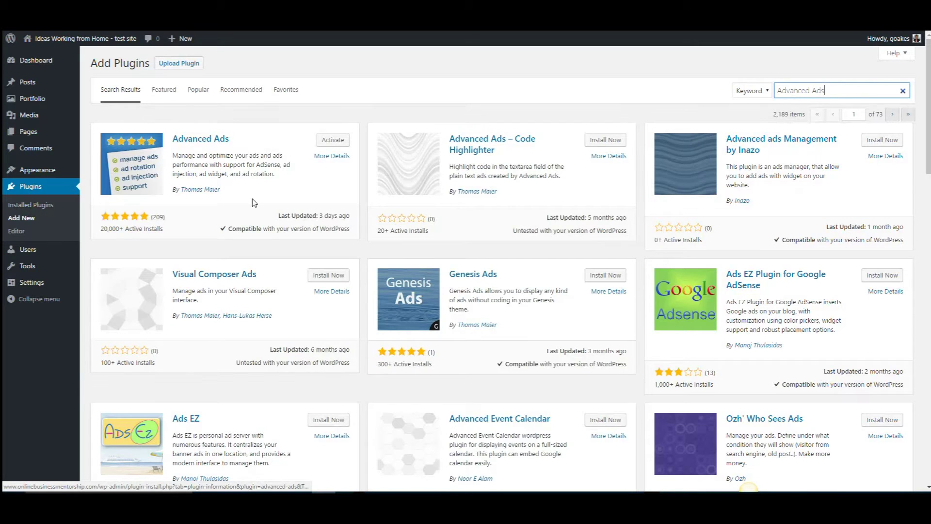
Read through the Advanced Ads plugin's description, covering its features, placements, ad networks and add-ons, and close the details.
{"action": "left_click", "coordinate": [333, 156]}
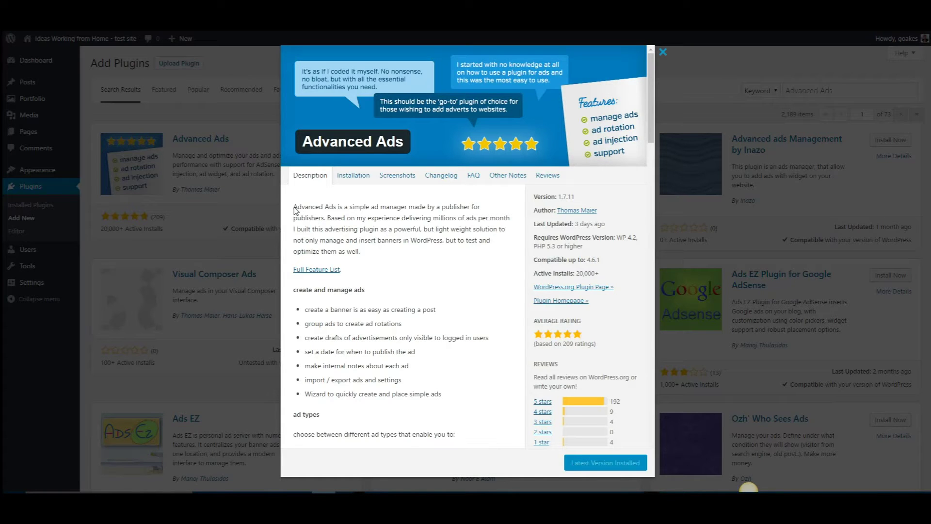
{"action": "scroll", "coordinate": [425, 247], "scroll_direction": "down", "scroll_amount": 6}
{"action": "scroll", "coordinate": [433, 298], "scroll_direction": "down", "scroll_amount": 10}
{"action": "scroll", "coordinate": [433, 295], "scroll_direction": "down", "scroll_amount": 5}
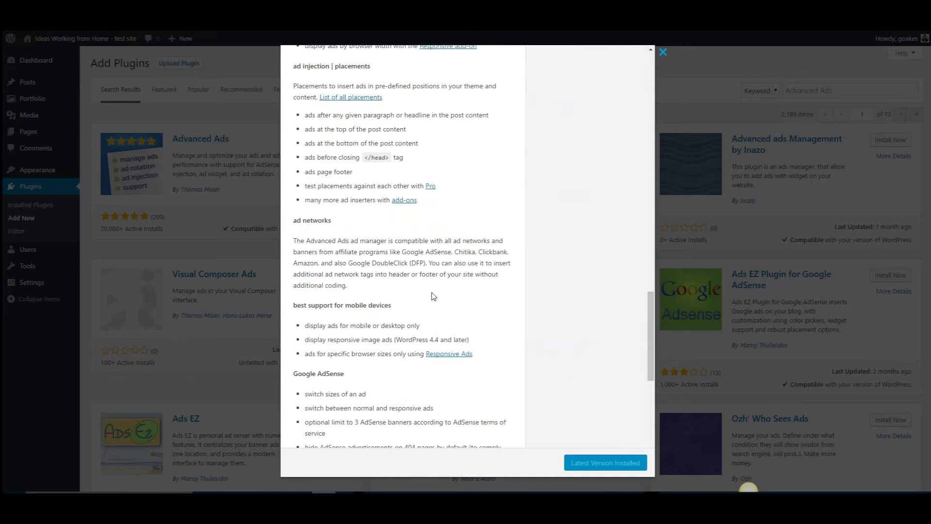
{"action": "scroll", "coordinate": [433, 295], "scroll_direction": "down", "scroll_amount": 8}
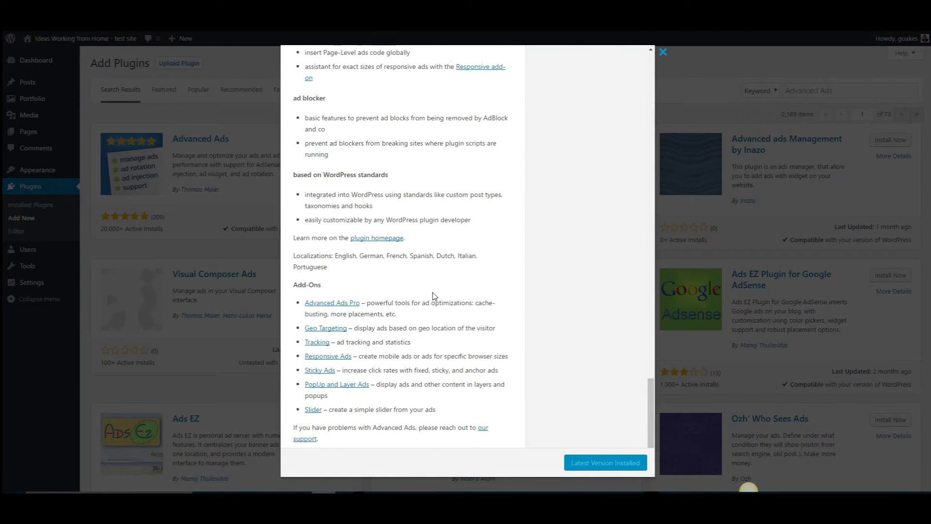
{"action": "scroll", "coordinate": [433, 296], "scroll_direction": "up", "scroll_amount": 10}
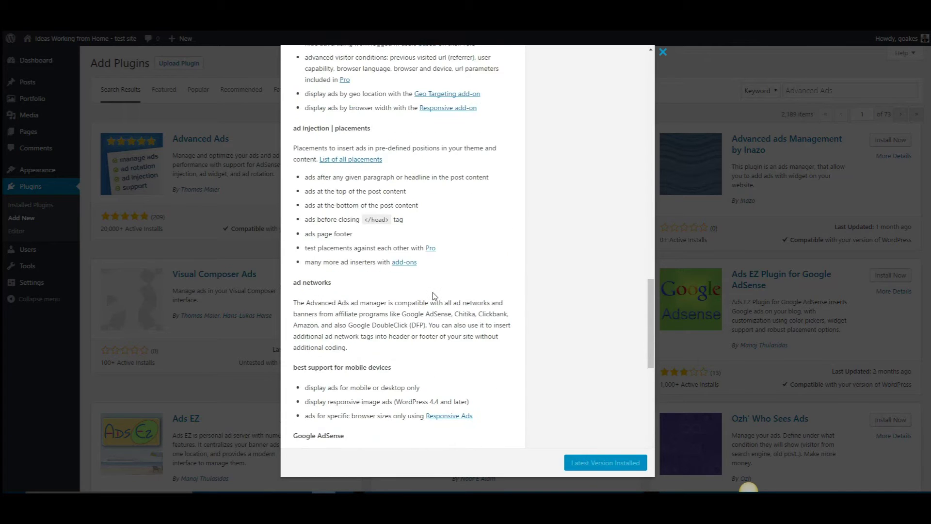
{"action": "scroll", "coordinate": [435, 296], "scroll_direction": "up", "scroll_amount": 10}
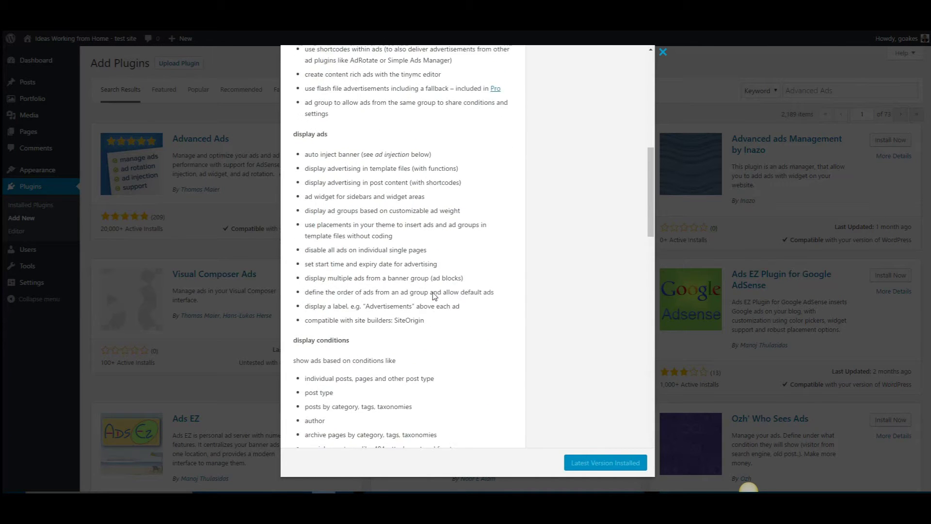
{"action": "scroll", "coordinate": [434, 296], "scroll_direction": "up", "scroll_amount": 10}
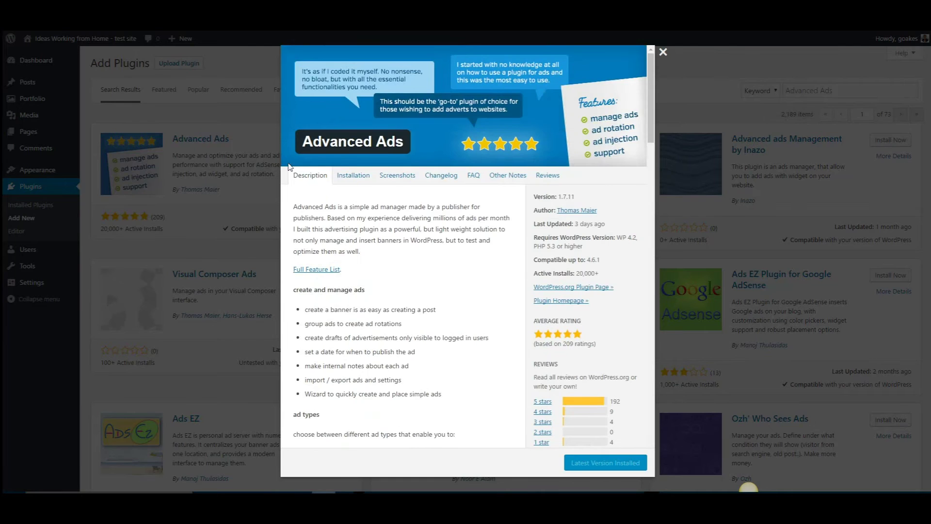
{"action": "left_click", "coordinate": [663, 52]}
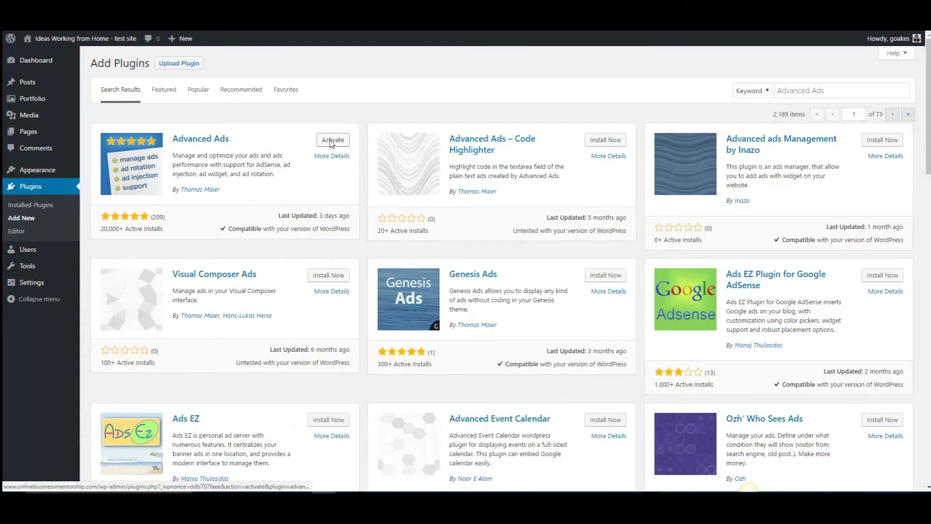
Activate the Advanced Ads plugin and open its Ads Dashboard.
{"action": "left_click", "coordinate": [332, 140]}
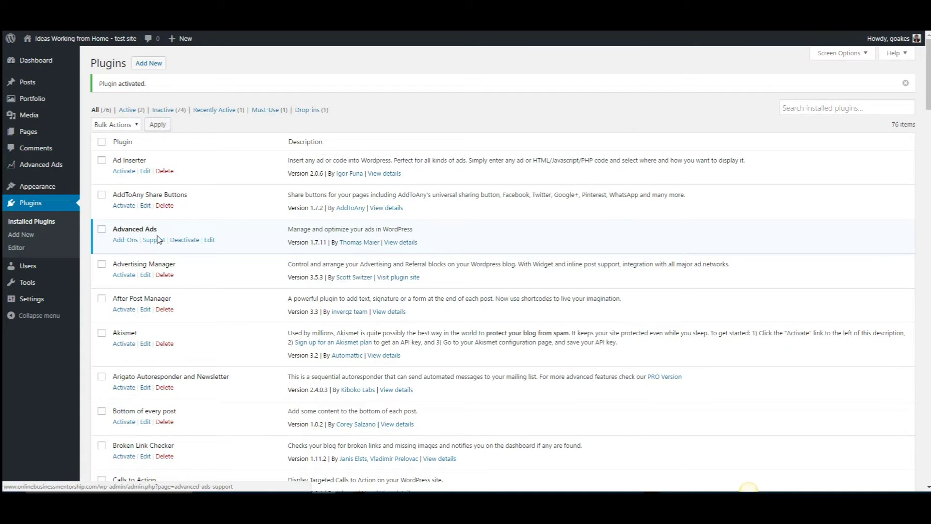
{"action": "left_click", "coordinate": [36, 61]}
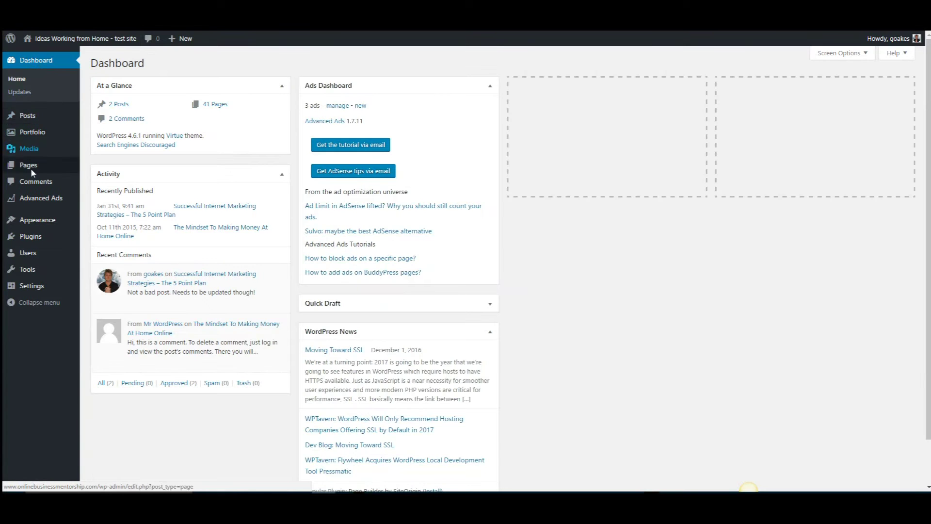
{"action": "left_click", "coordinate": [36, 199]}
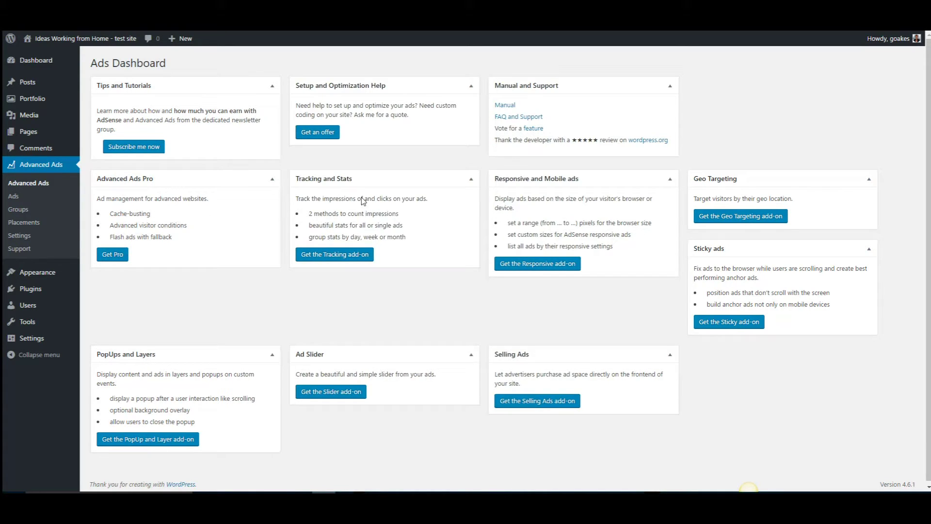
Review the pricing and features of the Tracking add-on on its product page.
{"action": "left_click", "coordinate": [333, 255]}
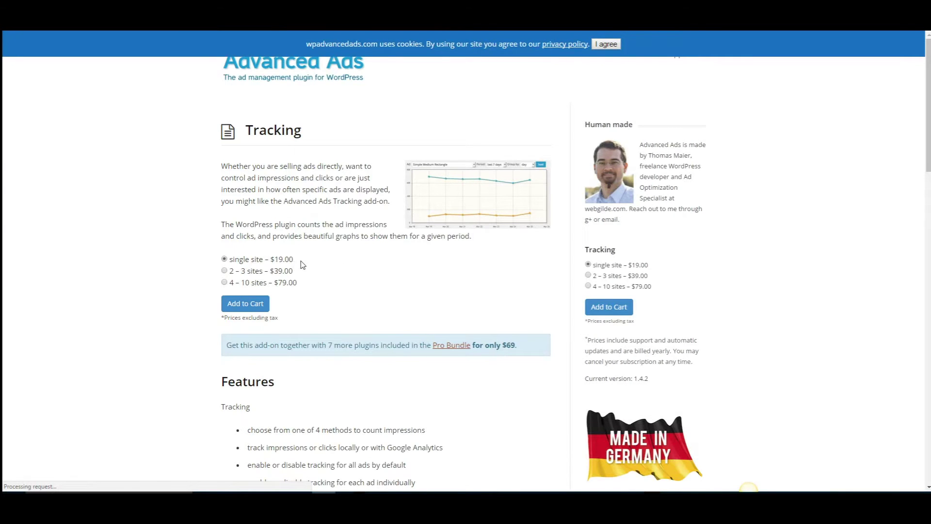
{"action": "scroll", "coordinate": [317, 263], "scroll_direction": "down", "scroll_amount": 1}
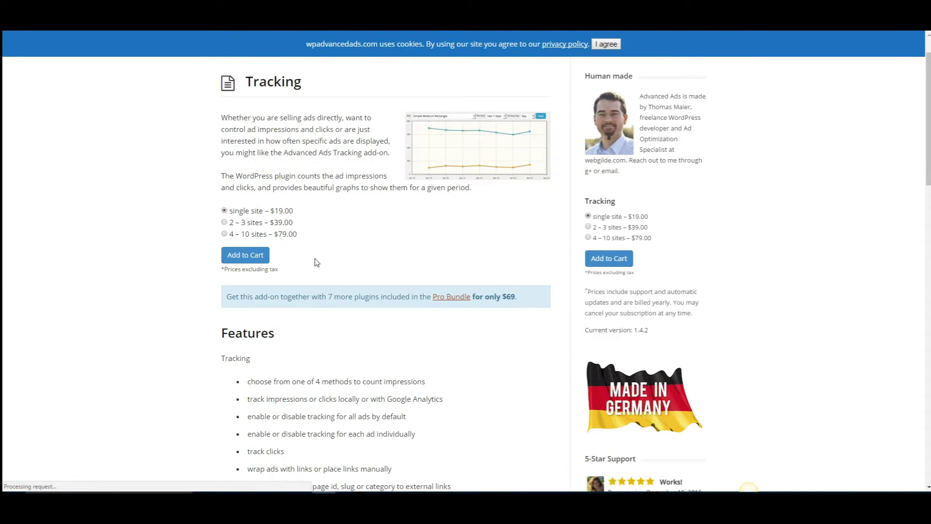
{"action": "scroll", "coordinate": [319, 262], "scroll_direction": "down", "scroll_amount": 2}
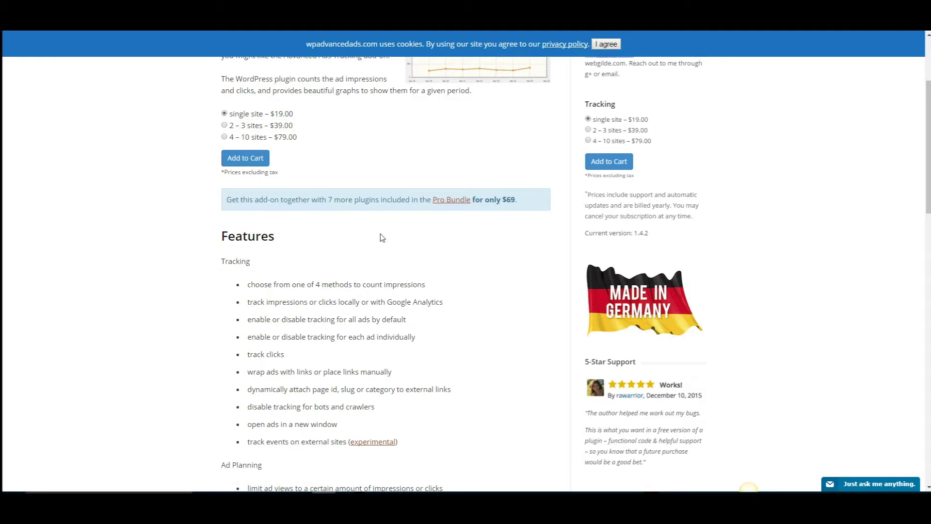
{"action": "scroll", "coordinate": [304, 252], "scroll_direction": "up", "scroll_amount": 3}
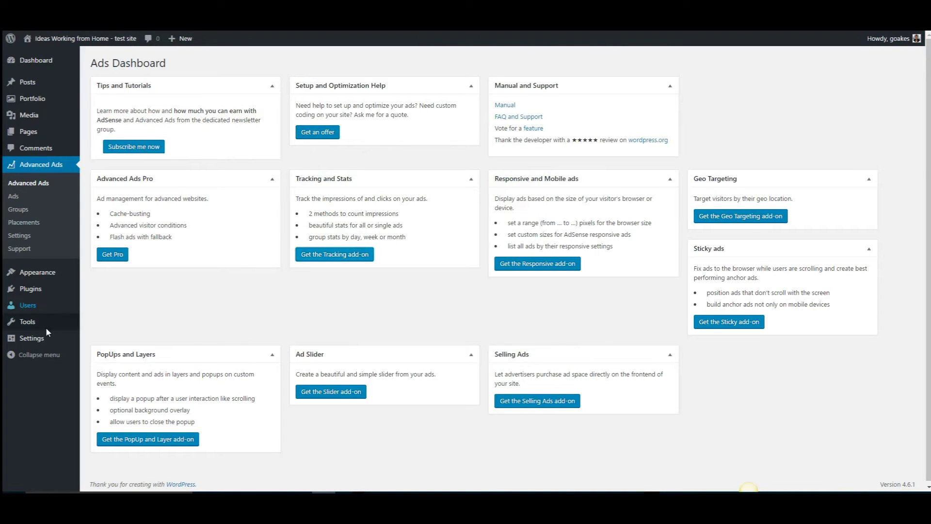
Create a new ad in Advanced Ads with the title "AVS Video Editor".
{"action": "left_click", "coordinate": [17, 196]}
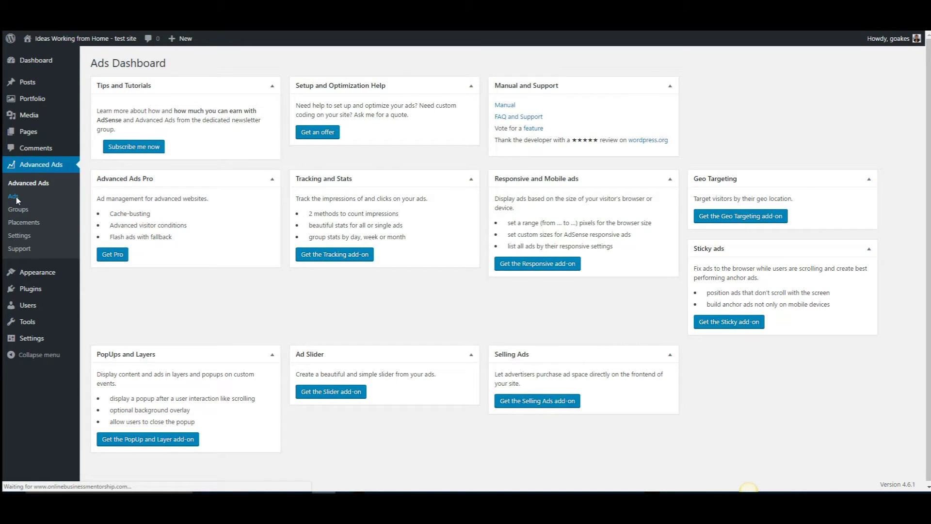
{"action": "type", "text": "AV"}
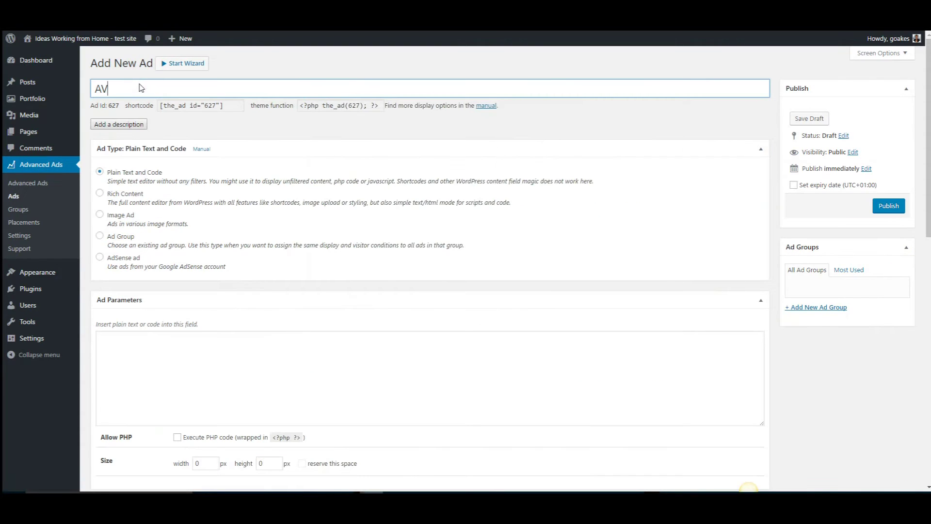
{"action": "type", "text": "S Video Editor"}
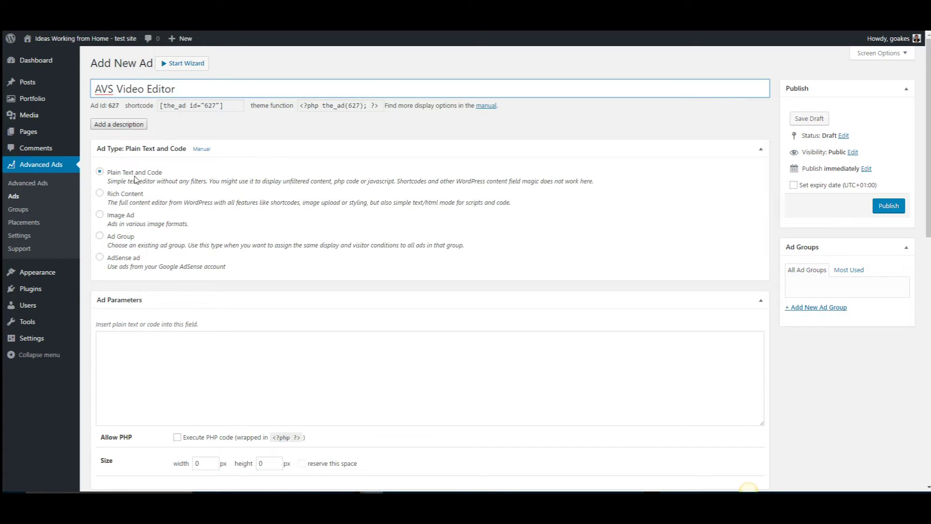
Try the Rich Content, Image Ad and Ad Group types to compare their ad parameters with Plain Text and Code.
{"action": "left_click", "coordinate": [125, 343]}
{"action": "left_click", "coordinate": [99, 193]}
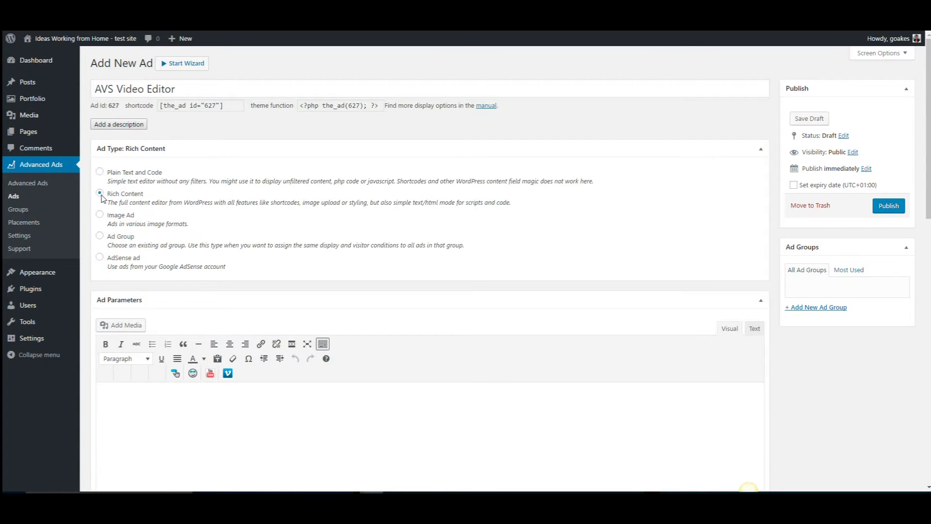
{"action": "scroll", "coordinate": [564, 322], "scroll_direction": "down", "scroll_amount": 3}
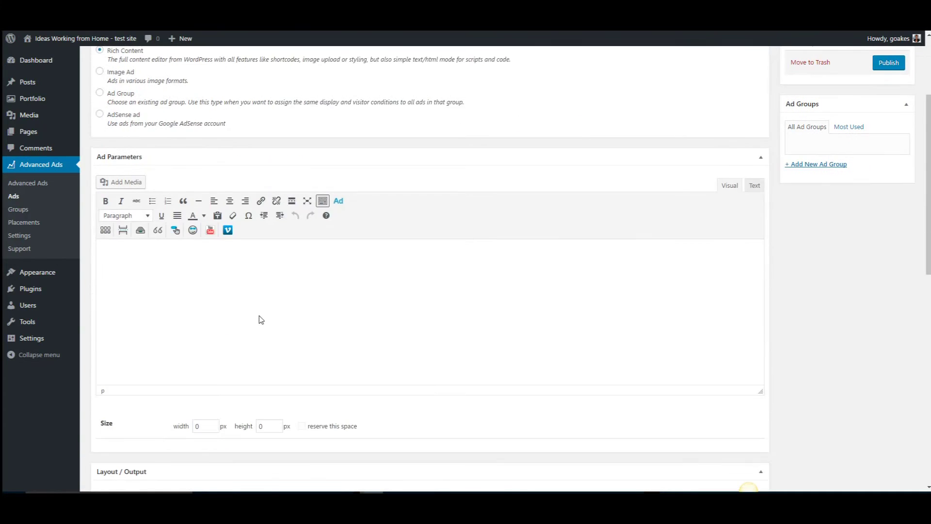
{"action": "left_click", "coordinate": [100, 69]}
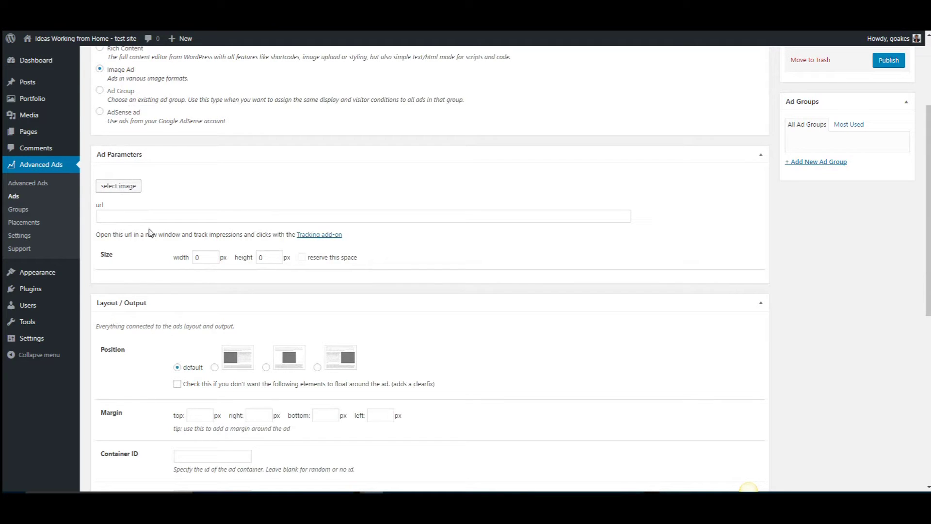
{"action": "left_click", "coordinate": [100, 90]}
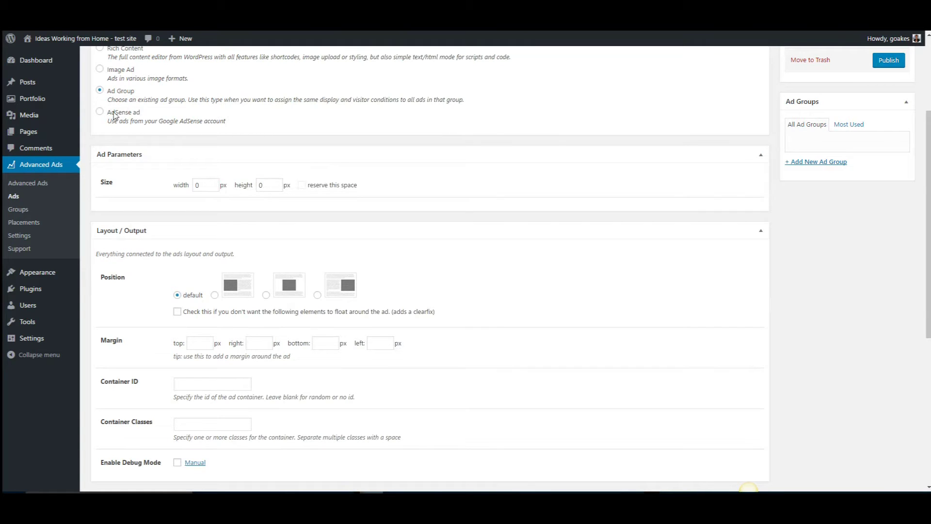
Set the ad type to Image Ad and insert the "Avs 1" free test drive image from the media library.
{"action": "left_click", "coordinate": [100, 70]}
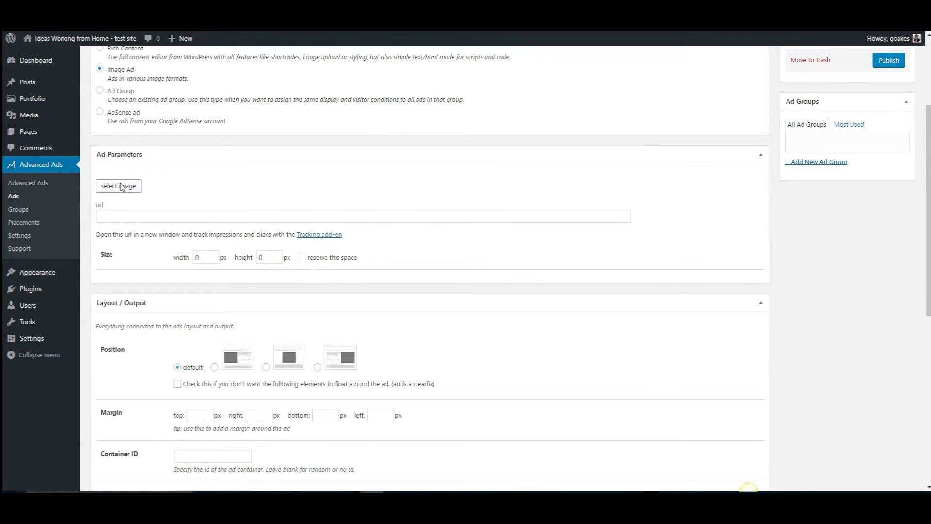
{"action": "left_click", "coordinate": [140, 188]}
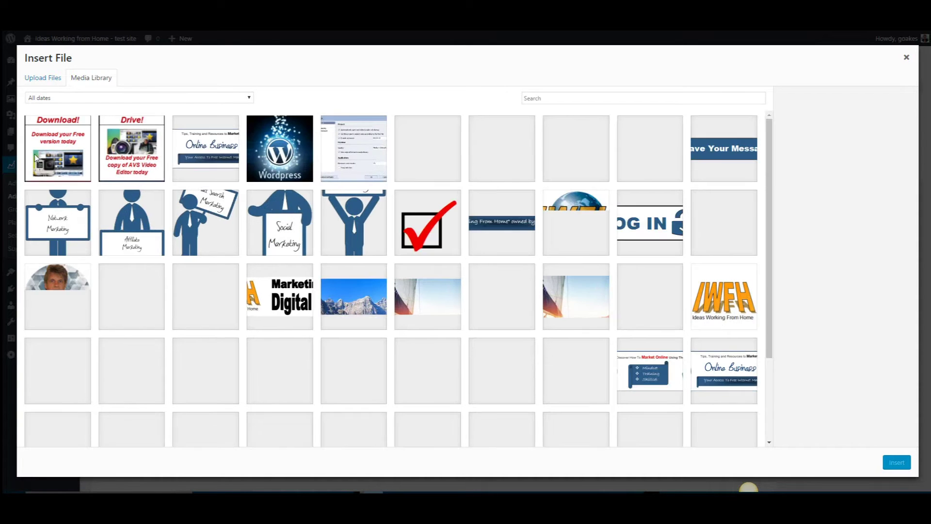
{"action": "left_click", "coordinate": [134, 159]}
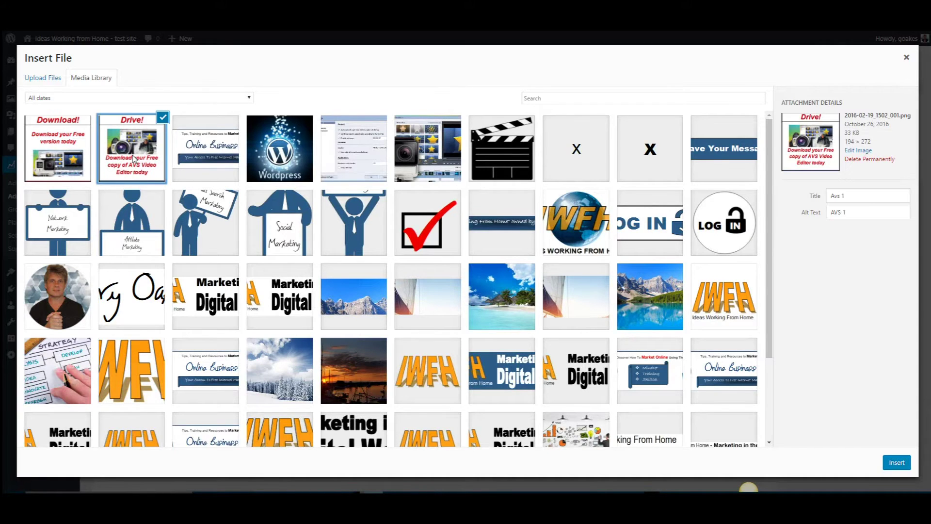
{"action": "left_click", "coordinate": [897, 463]}
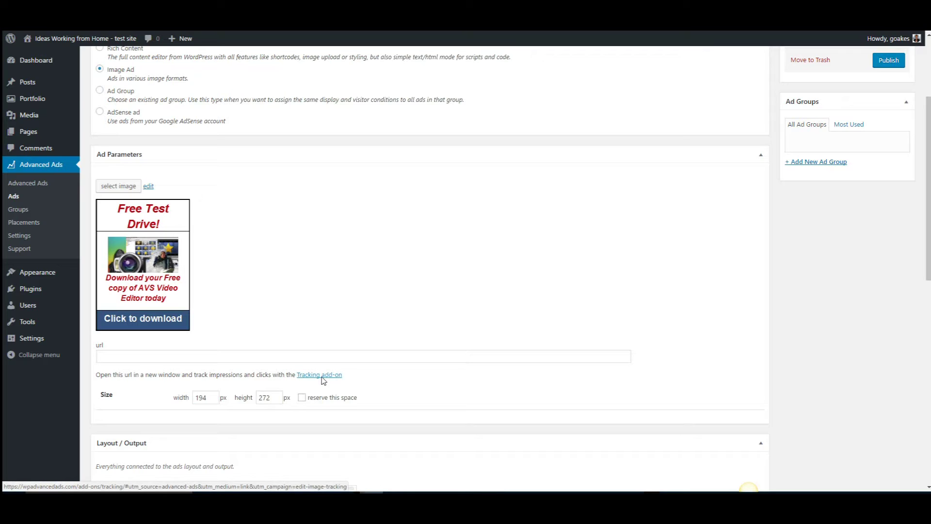
Enter the secure.avangate.com affiliate checkout link as the ad's URL and reserve the space for its size.
{"action": "left_click", "coordinate": [115, 363]}
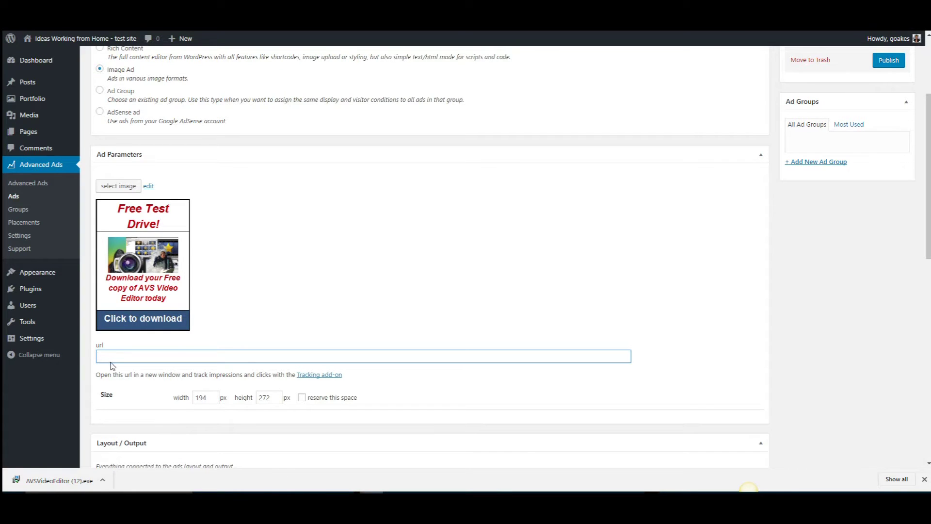
{"action": "type", "text": "https://secure.avangate.com/order/checkout.php?PRODS=604110&amp;QTY=1&amp;CART=1&amp;ORDERSTYLE=nLWsnJXfrn4=&amp;AFFILIATE=23129"}
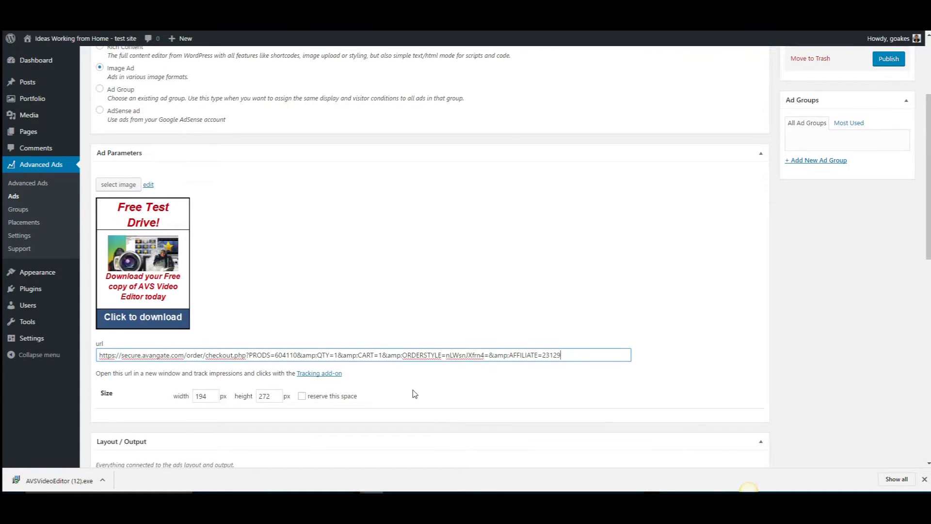
{"action": "scroll", "coordinate": [414, 394], "scroll_direction": "down", "scroll_amount": 1}
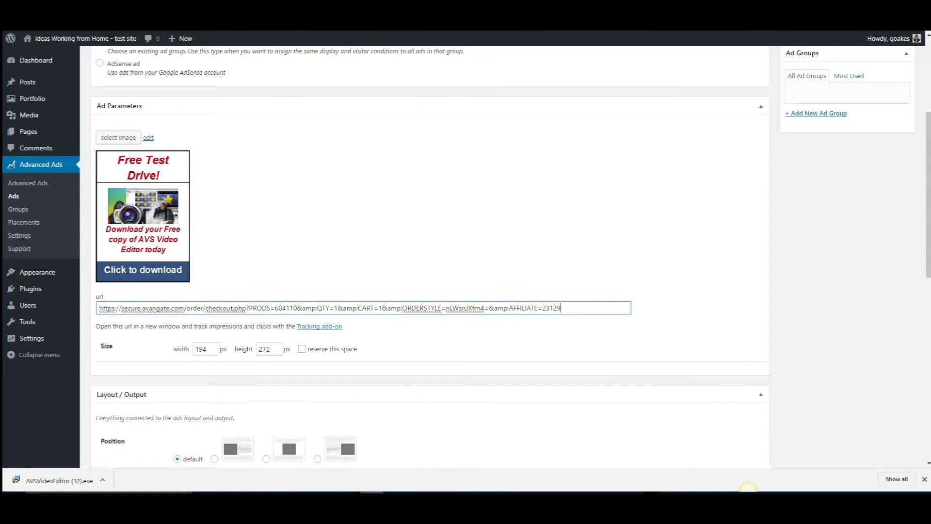
{"action": "left_click", "coordinate": [301, 349]}
Set the ad's position to centred and give it top, right, bottom and left margins of 5 px.
{"action": "scroll", "coordinate": [479, 207], "scroll_direction": "down", "scroll_amount": 5}
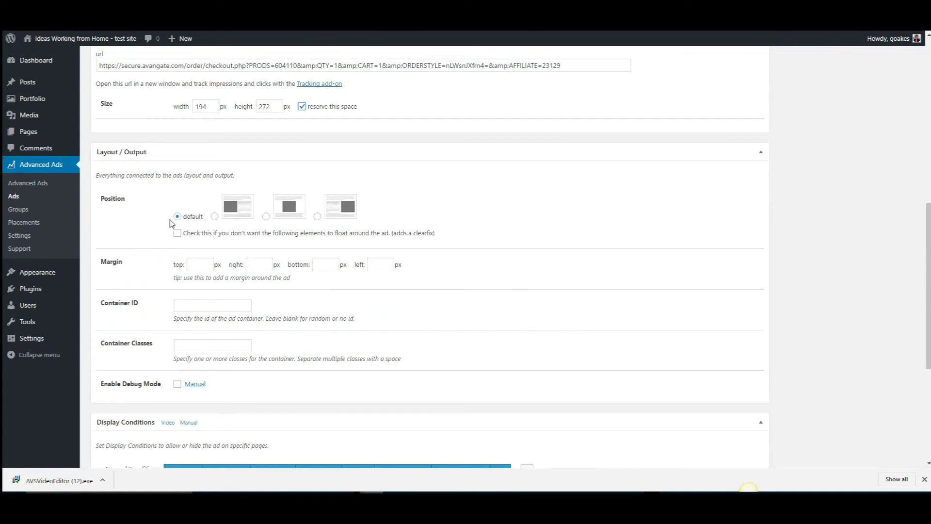
{"action": "left_click", "coordinate": [266, 217]}
{"action": "left_click", "coordinate": [203, 267]}
{"action": "type", "text": "5"}
{"action": "left_click", "coordinate": [257, 267]}
{"action": "type", "text": "5"}
{"action": "left_click", "coordinate": [322, 267]}
{"action": "type", "text": "5"}
{"action": "left_click", "coordinate": [376, 266]}
{"action": "type", "text": "5"}
{"action": "left_click", "coordinate": [467, 270]}
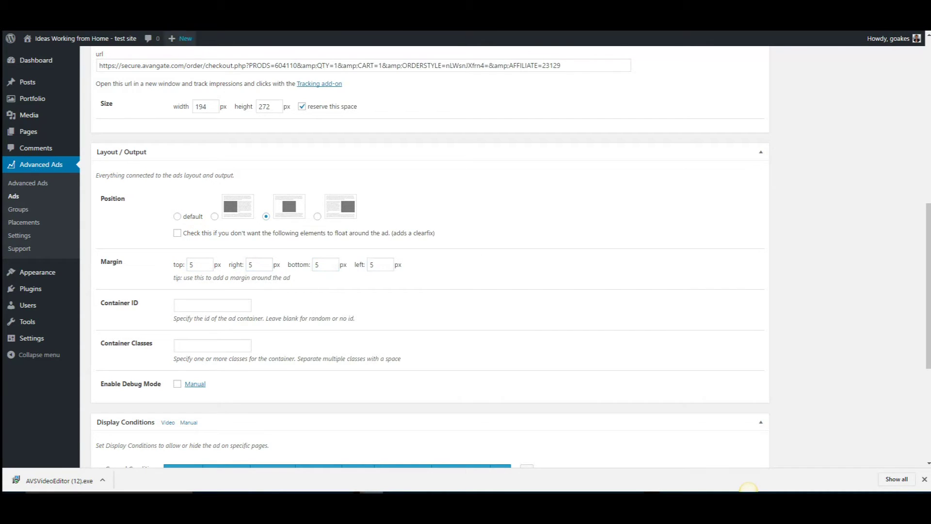
Enable the clearfix option that stops following elements from floating around the ad.
{"action": "left_click", "coordinate": [178, 234]}
{"action": "scroll", "coordinate": [444, 311], "scroll_direction": "down", "scroll_amount": 1}
{"action": "scroll", "coordinate": [445, 310], "scroll_direction": "down", "scroll_amount": 2}
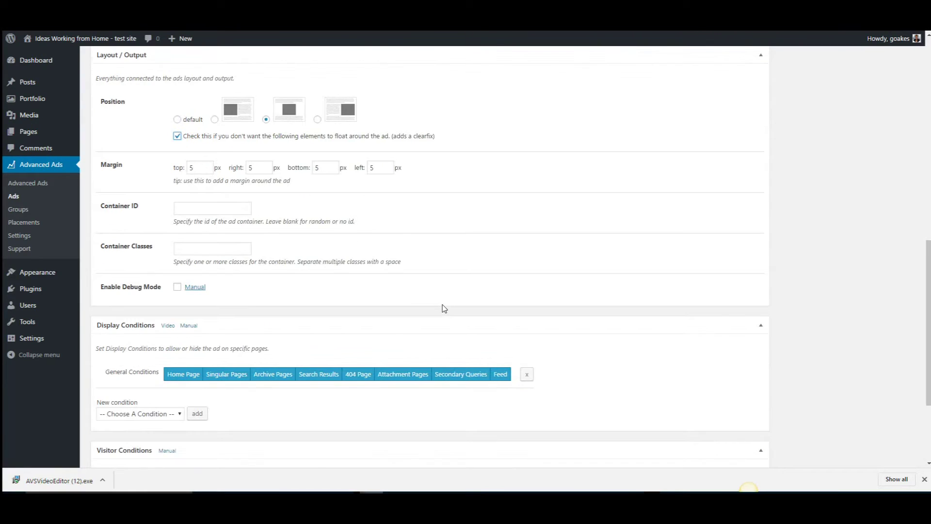
{"action": "scroll", "coordinate": [377, 289], "scroll_direction": "down", "scroll_amount": 1}
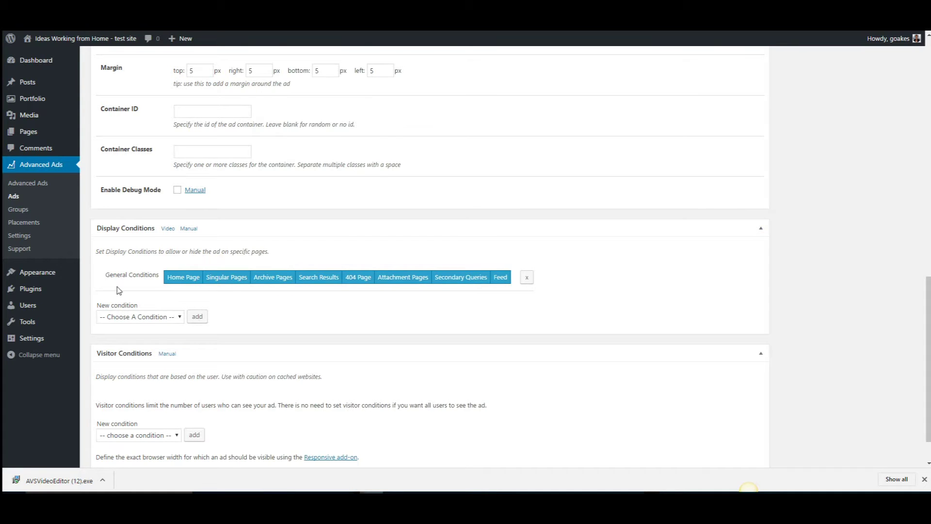
Add a Specific Pages display condition that shows the ad on the Tutorials page, and remove the General Conditions entry.
{"action": "scroll", "coordinate": [260, 235], "scroll_direction": "down", "scroll_amount": 1}
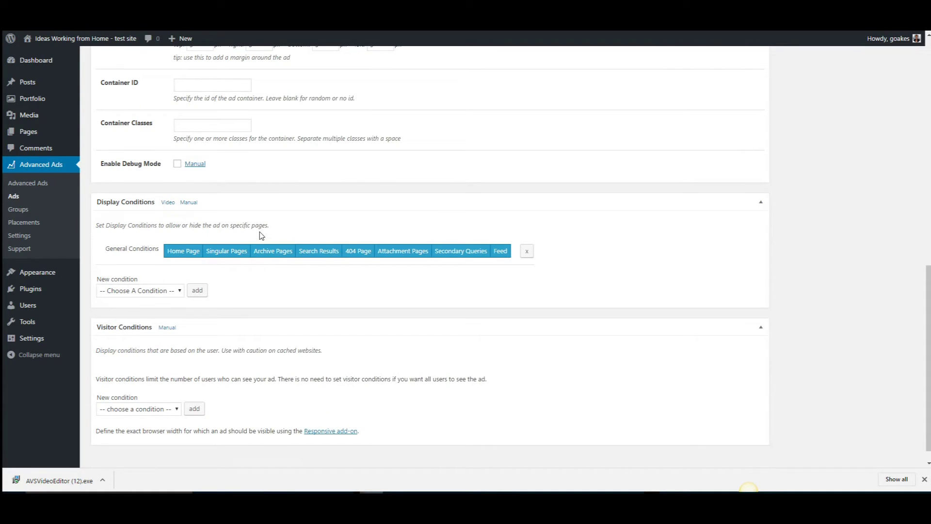
{"action": "left_click", "coordinate": [180, 290]}
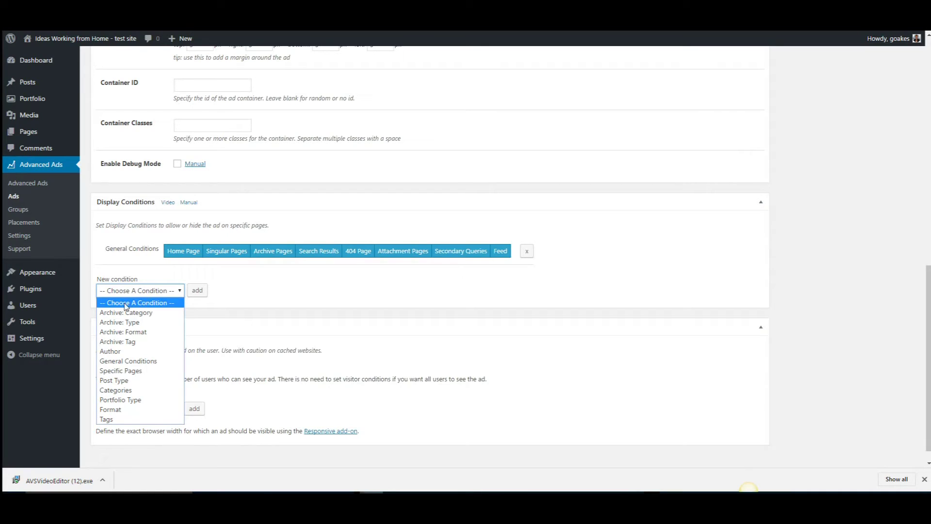
{"action": "left_click", "coordinate": [144, 372]}
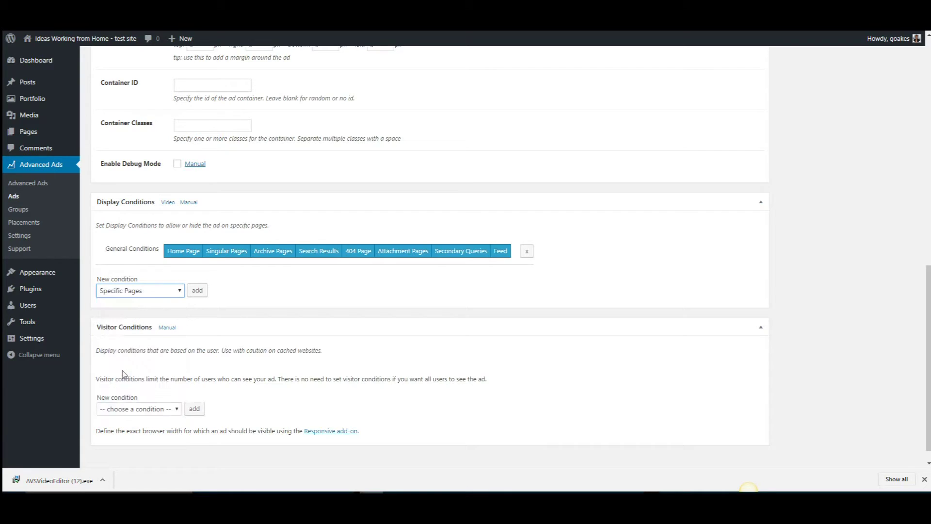
{"action": "left_click", "coordinate": [197, 291]}
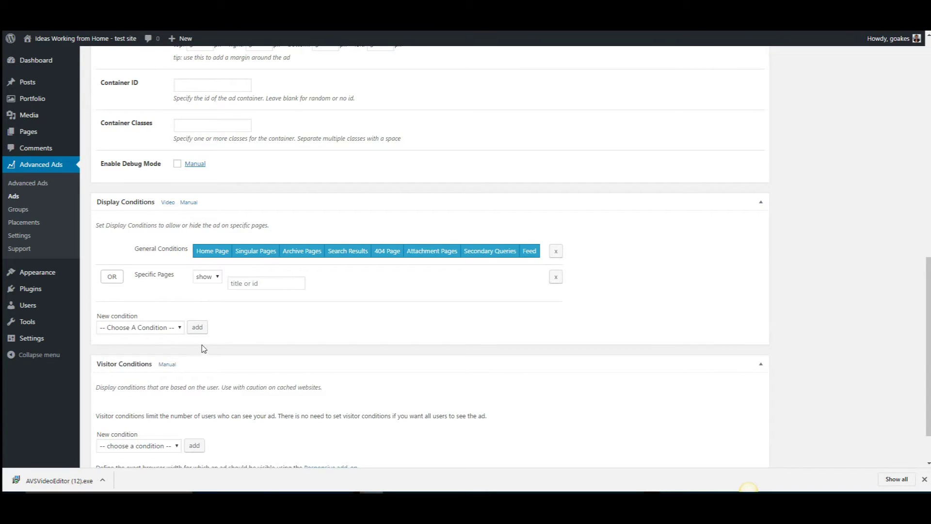
{"action": "left_click", "coordinate": [179, 327]}
{"action": "left_click", "coordinate": [180, 328]}
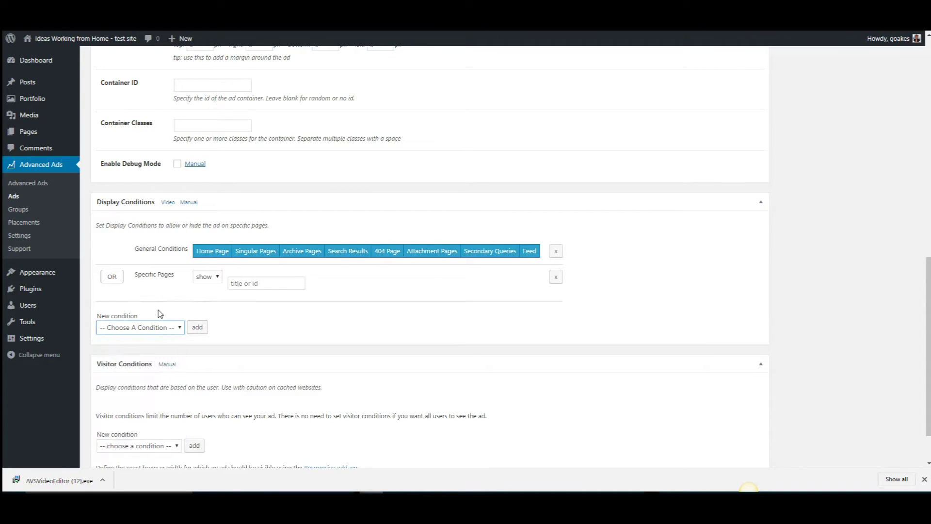
{"action": "left_click", "coordinate": [254, 285]}
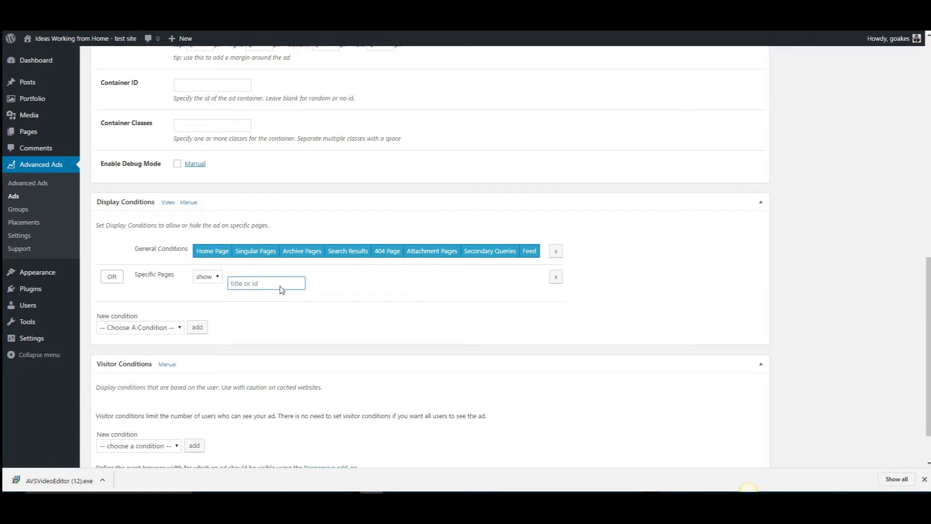
{"action": "type", "text": "tuto"}
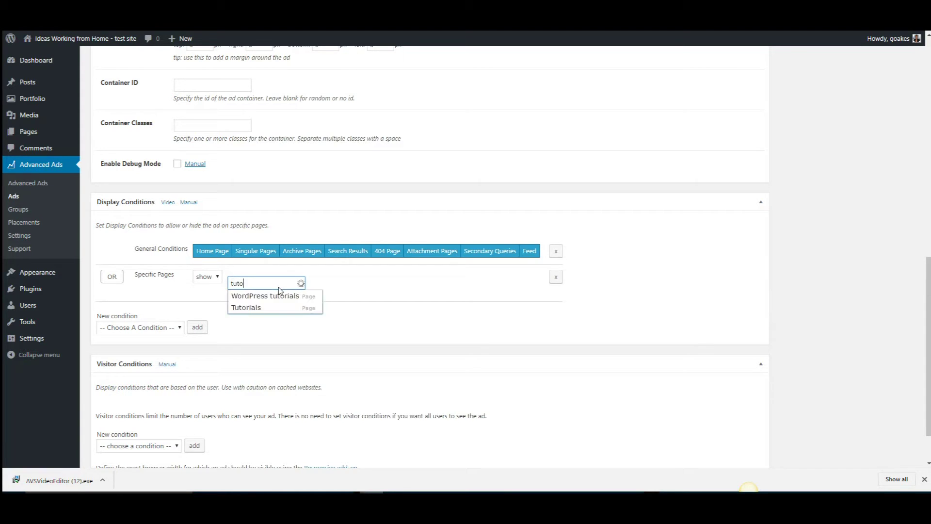
{"action": "left_click", "coordinate": [247, 308]}
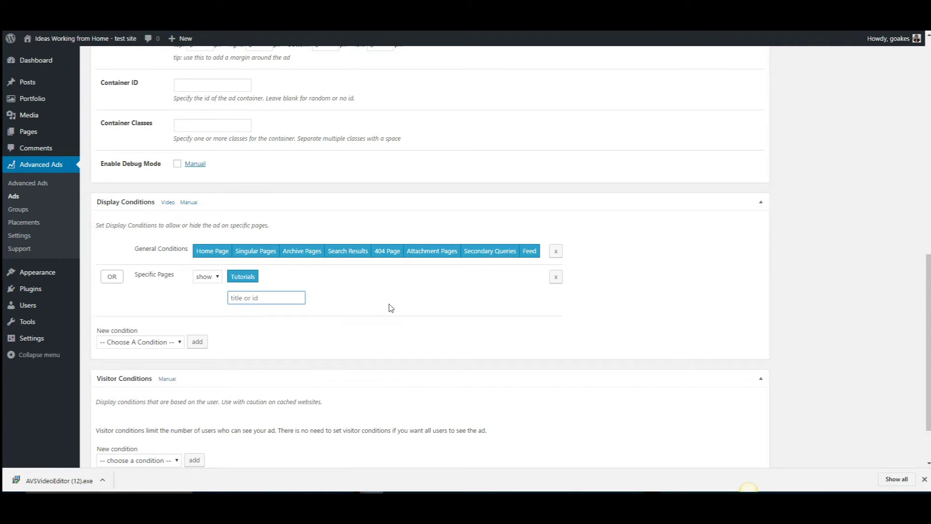
{"action": "scroll", "coordinate": [565, 326], "scroll_direction": "up", "scroll_amount": 2}
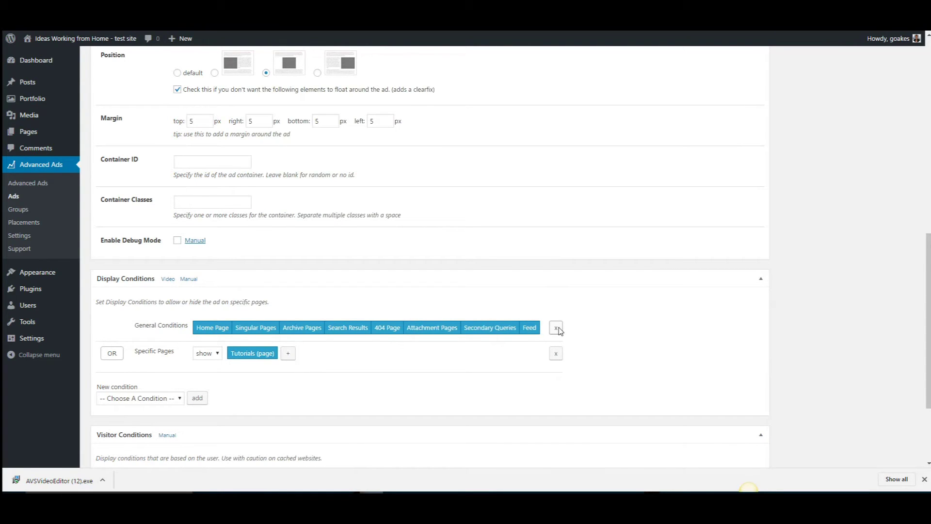
{"action": "left_click", "coordinate": [557, 330]}
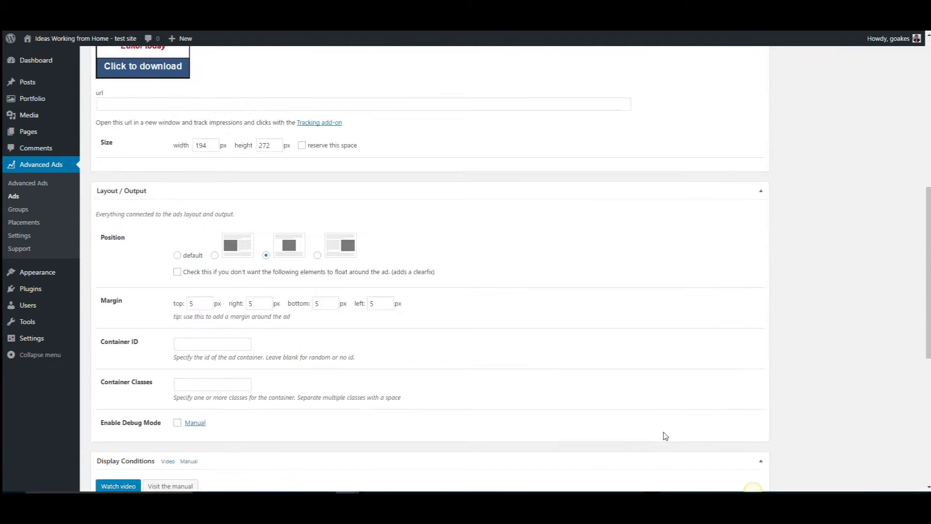
Publish the AVS Video Editor ad and choose the sidebar widget as its new placement.
{"action": "scroll", "coordinate": [664, 435], "scroll_direction": "up", "scroll_amount": 8}
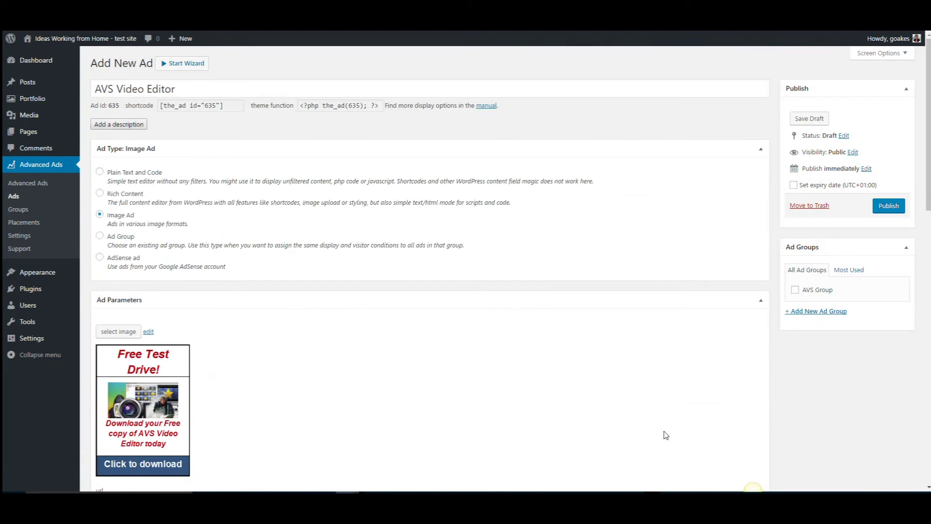
{"action": "left_click", "coordinate": [885, 210]}
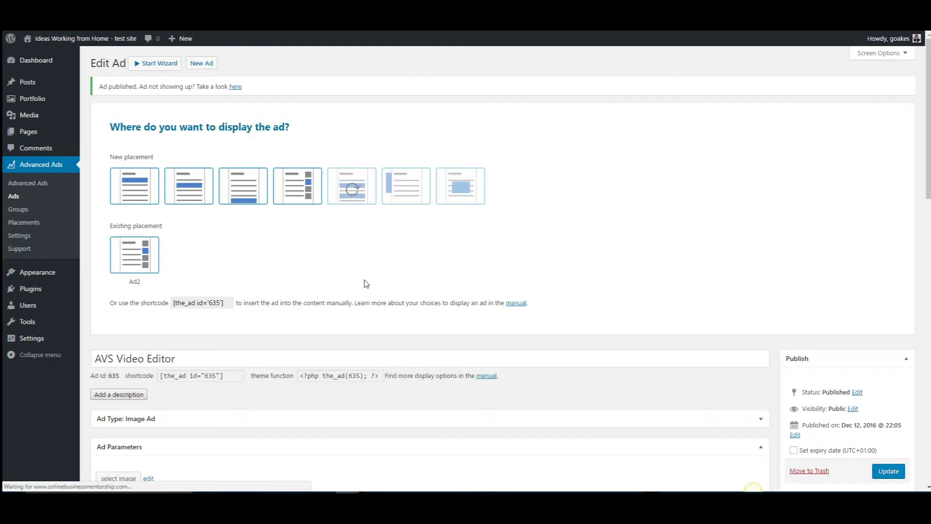
{"action": "left_click", "coordinate": [295, 193]}
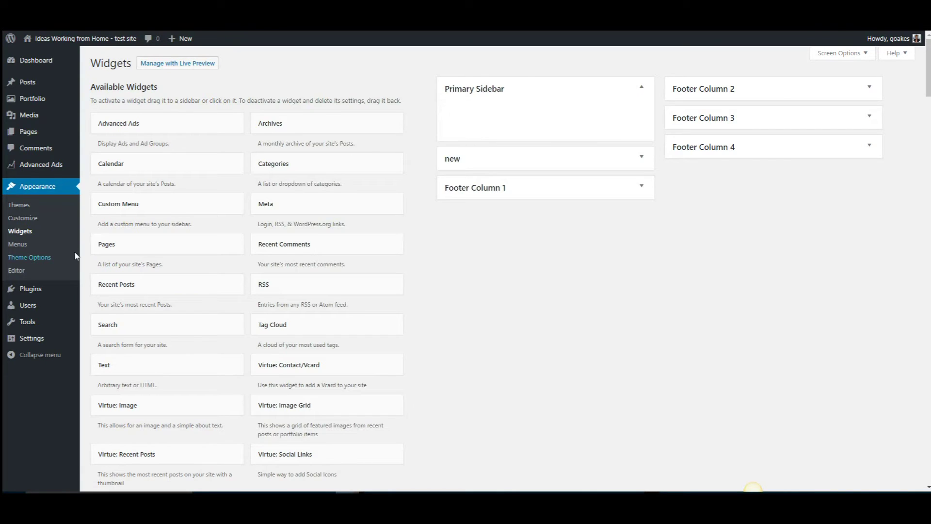
Add the Advanced Ads widget to the Primary Sidebar and set it to display the AVS Video Editor ad.
{"action": "left_click_drag", "start_coordinate": [254, 121], "coordinate": [525, 124]}
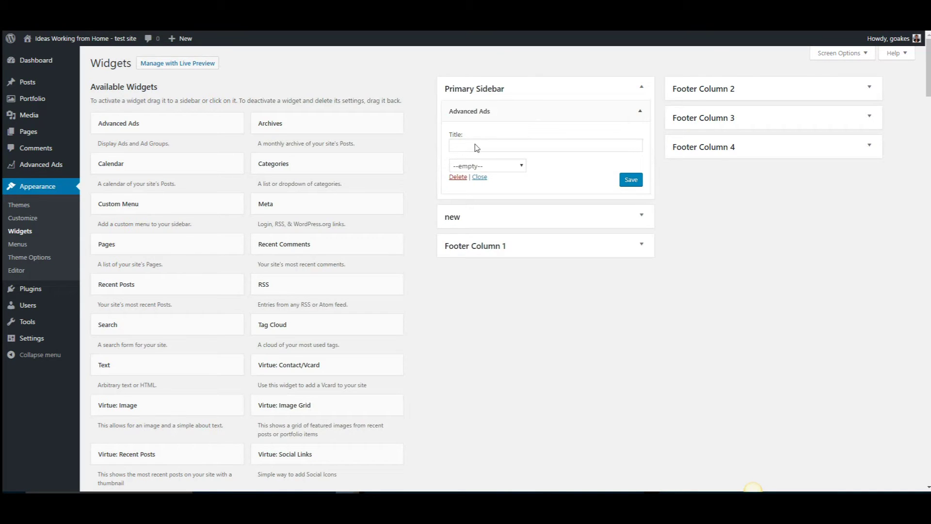
{"action": "left_click", "coordinate": [521, 166]}
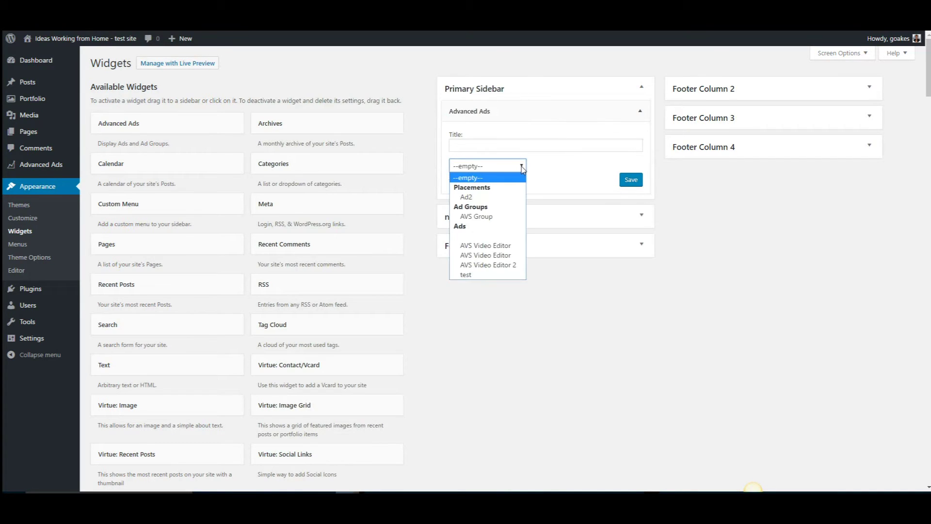
{"action": "left_click", "coordinate": [478, 245]}
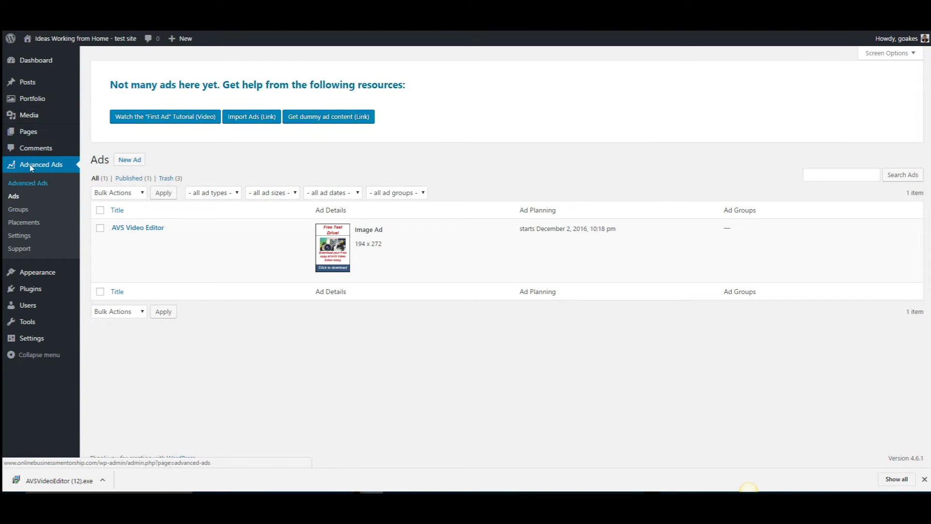
Start a new ad in Advanced Ads and title it "AVS Video Editor 2".
{"action": "left_click", "coordinate": [131, 162]}
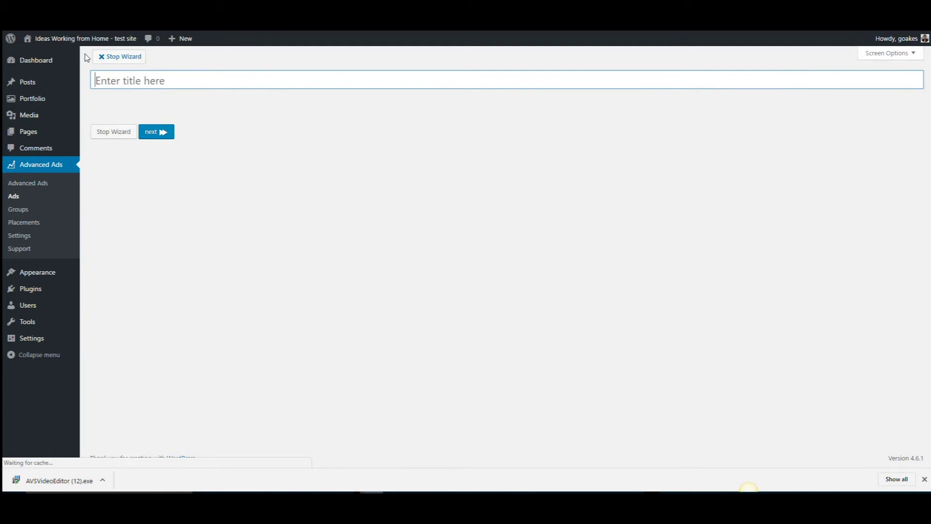
{"action": "left_click", "coordinate": [119, 85]}
{"action": "type", "text": "AVS"}
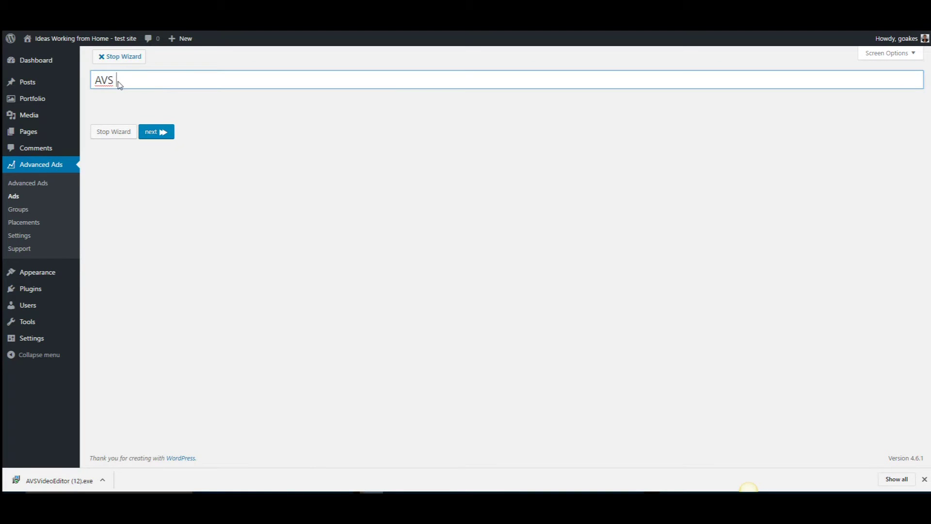
{"action": "type", "text": " Video Editor 2"}
{"action": "left_click", "coordinate": [153, 132]}
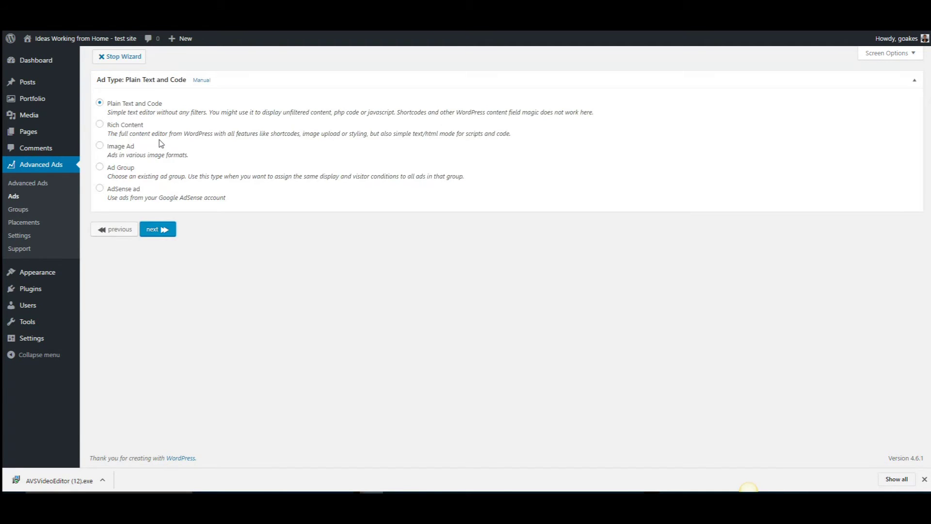
Set the new ad's type to Image Ad and insert the red "Free Download!" image from the media library.
{"action": "left_click", "coordinate": [100, 146]}
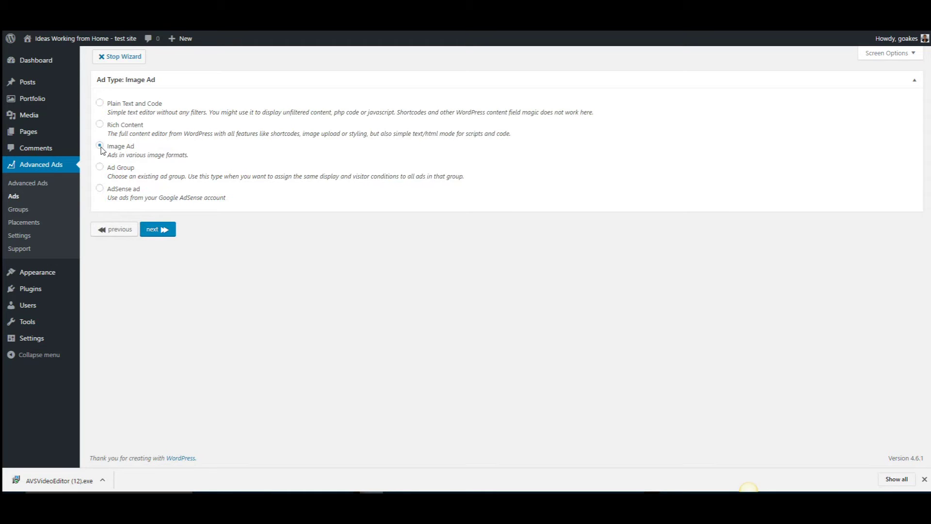
{"action": "left_click", "coordinate": [158, 230]}
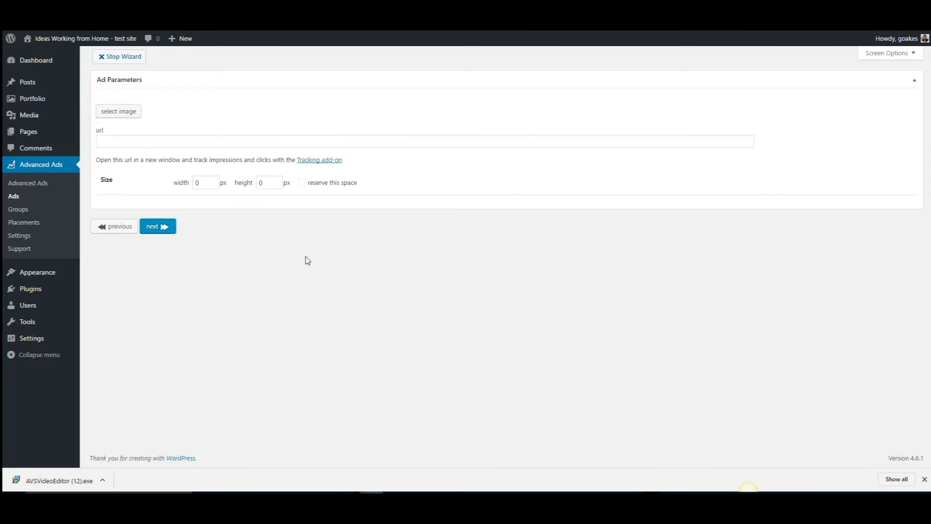
{"action": "left_click", "coordinate": [117, 111]}
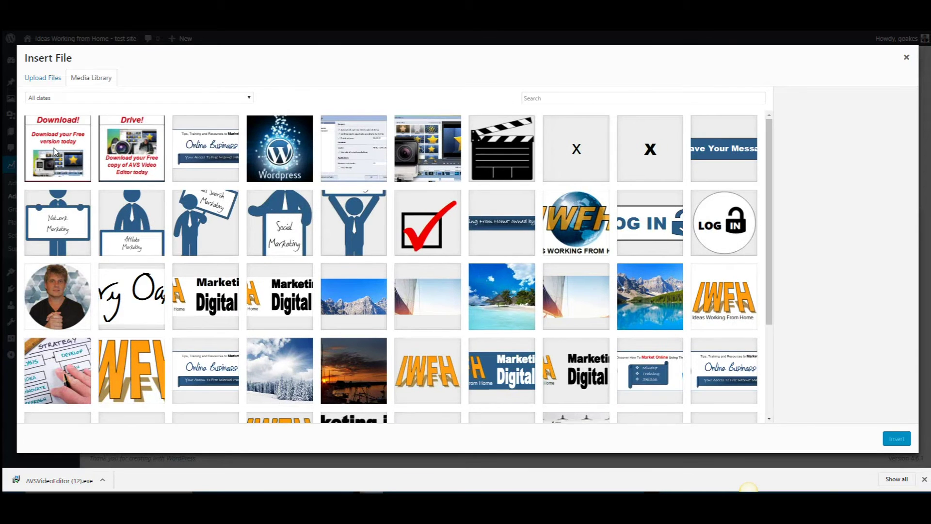
{"action": "left_click", "coordinate": [54, 147]}
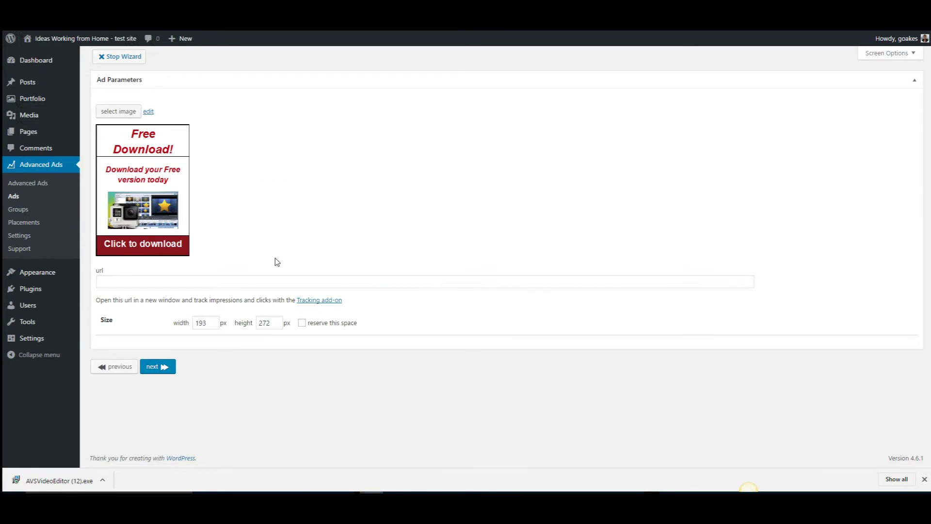
Enter the secure.avangate.com affiliate checkout link as the second ad's URL and continue to its layout settings.
{"action": "left_click", "coordinate": [140, 283]}
{"action": "type", "text": "https://secure.avangate.com/order/checkout.php?PRODS=604110&amp;QTY=1&amp;CART=1&amp;ORDERSTYLE=nLWsnJXfrn4=&amp;AFFILIATE=23129"}
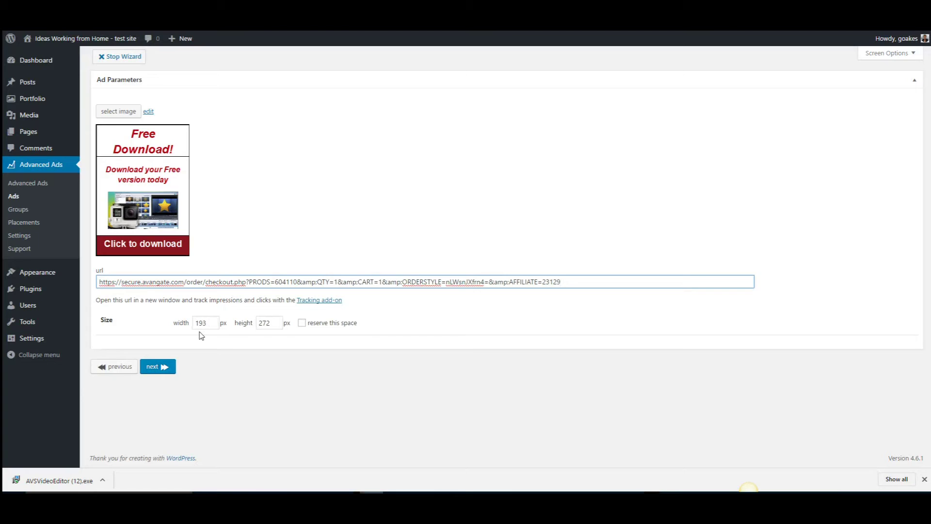
{"action": "left_click", "coordinate": [155, 368]}
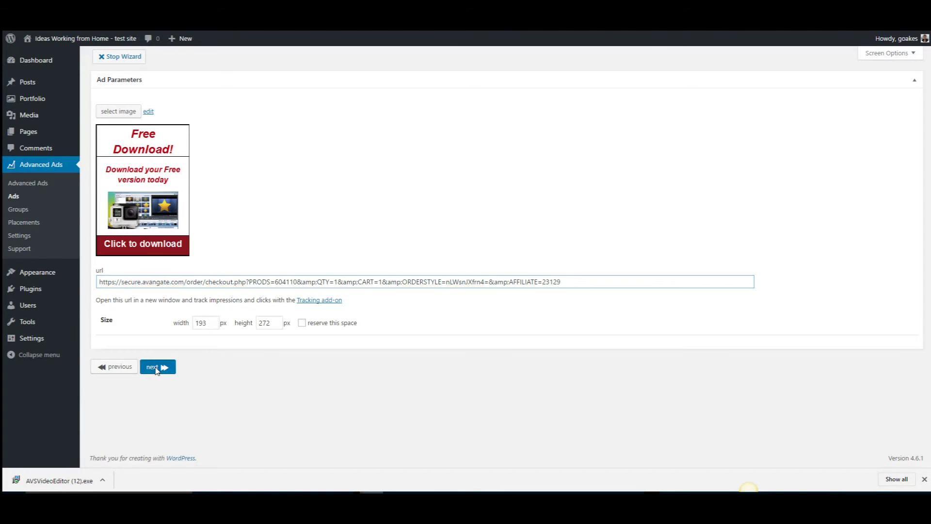
Centre the second ad, set its top, right and bottom margins to 5 px, and continue to its display conditions.
{"action": "left_click", "coordinate": [269, 147]}
{"action": "left_click", "coordinate": [196, 194]}
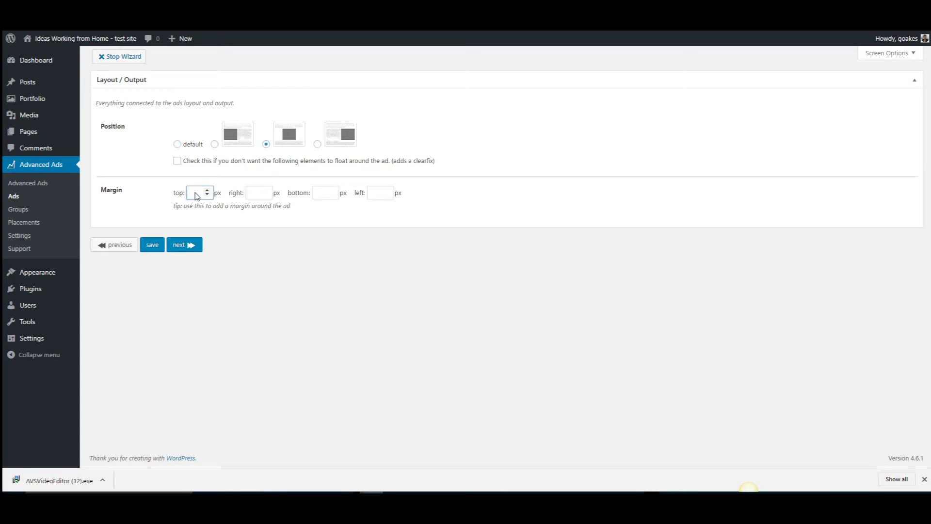
{"action": "type", "text": "5"}
{"action": "left_click", "coordinate": [266, 193]}
{"action": "type", "text": "5"}
{"action": "left_click", "coordinate": [320, 193]}
{"action": "type", "text": "5"}
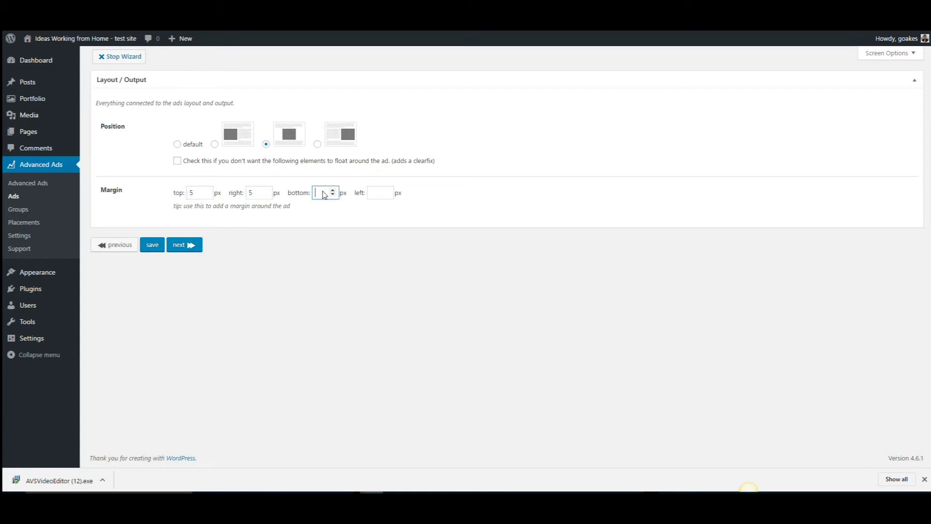
{"action": "left_click", "coordinate": [375, 193]}
{"action": "left_click", "coordinate": [184, 246]}
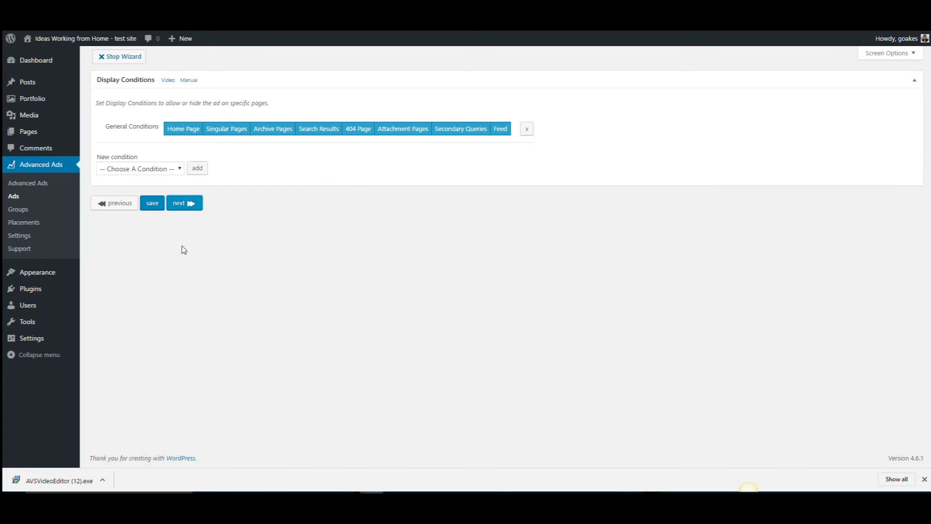
Replace the second ad's General Conditions with a Specific Pages condition showing it on the Tutorials page, and continue to the visitor conditions.
{"action": "left_click", "coordinate": [527, 129]}
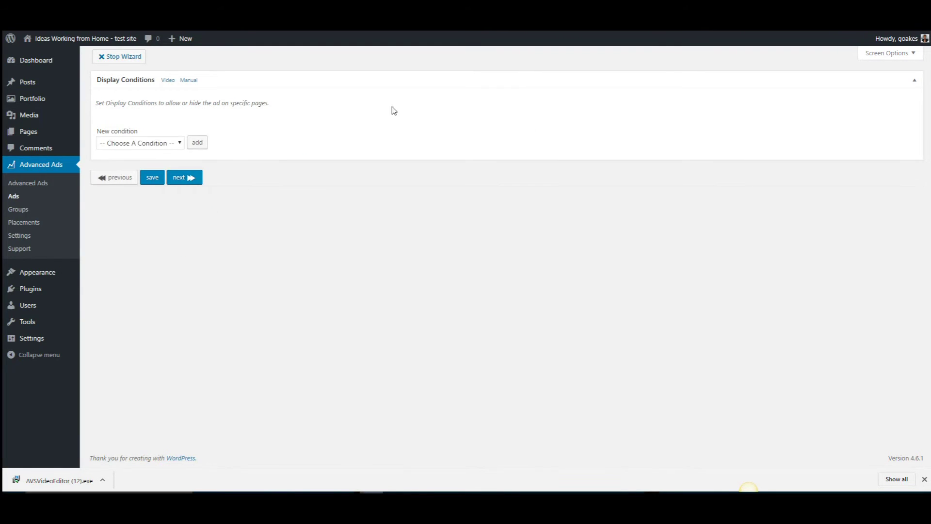
{"action": "left_click", "coordinate": [180, 145]}
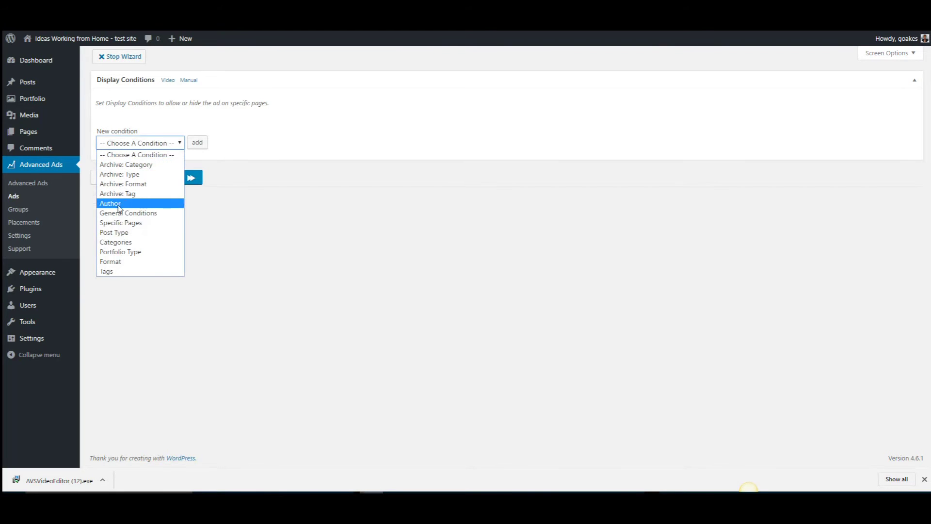
{"action": "left_click", "coordinate": [121, 223]}
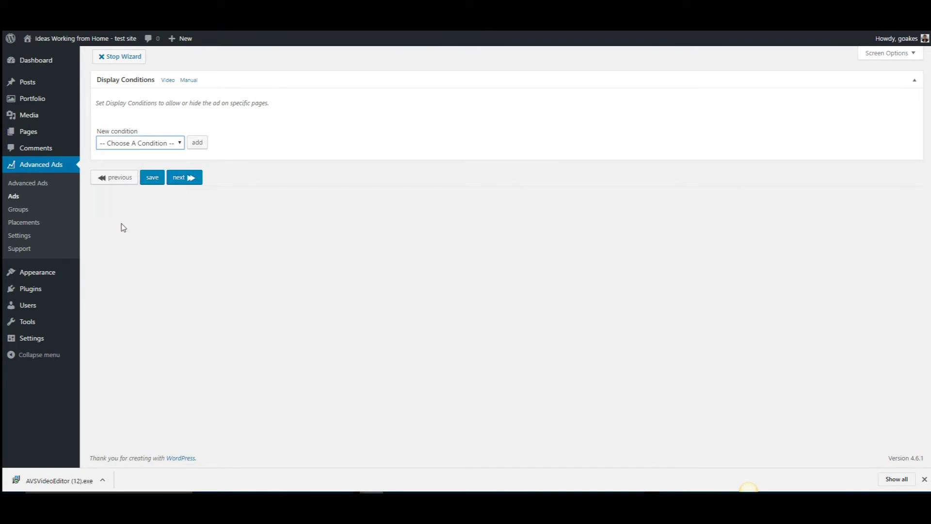
{"action": "left_click", "coordinate": [197, 143]}
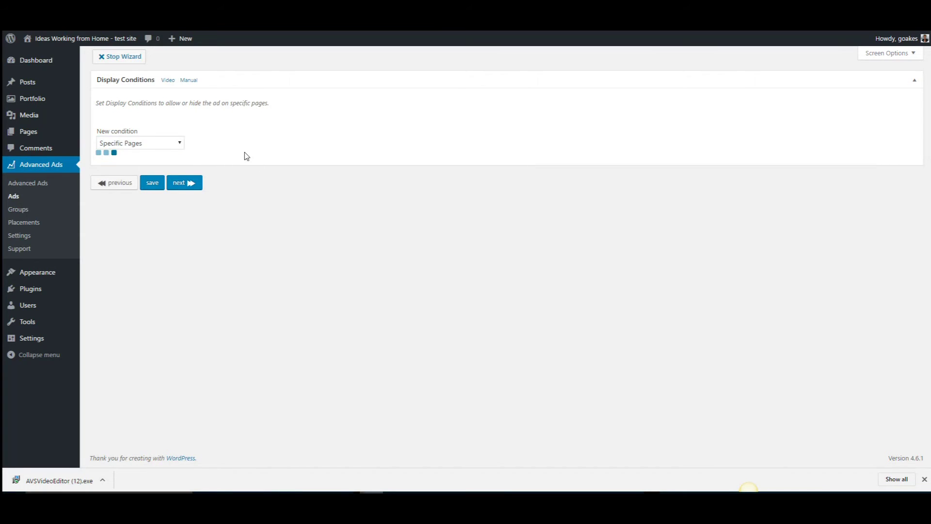
{"action": "left_click", "coordinate": [238, 134]}
{"action": "type", "text": "tutor"}
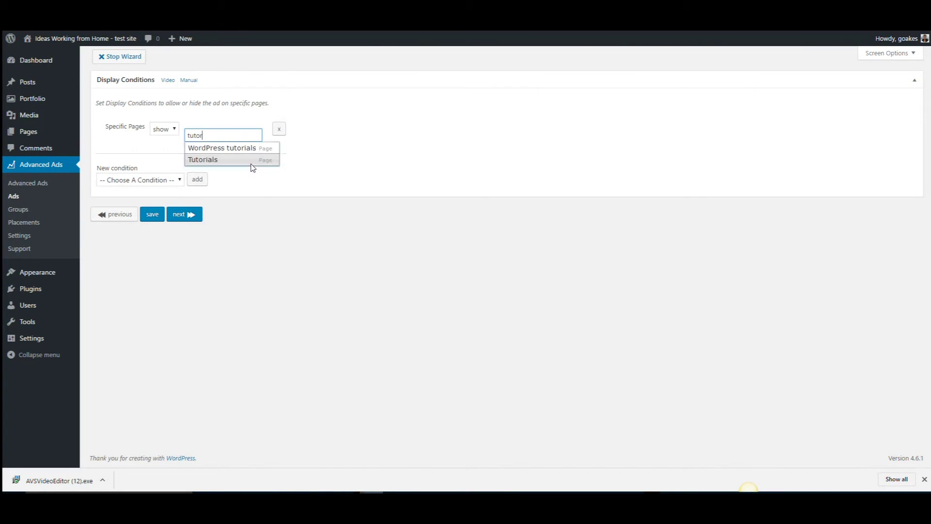
{"action": "left_click", "coordinate": [204, 160]}
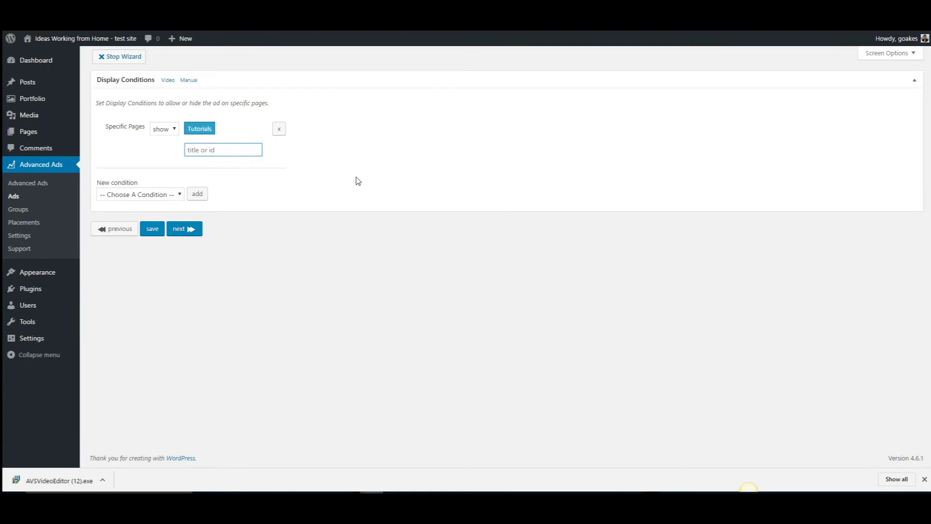
{"action": "left_click", "coordinate": [177, 232]}
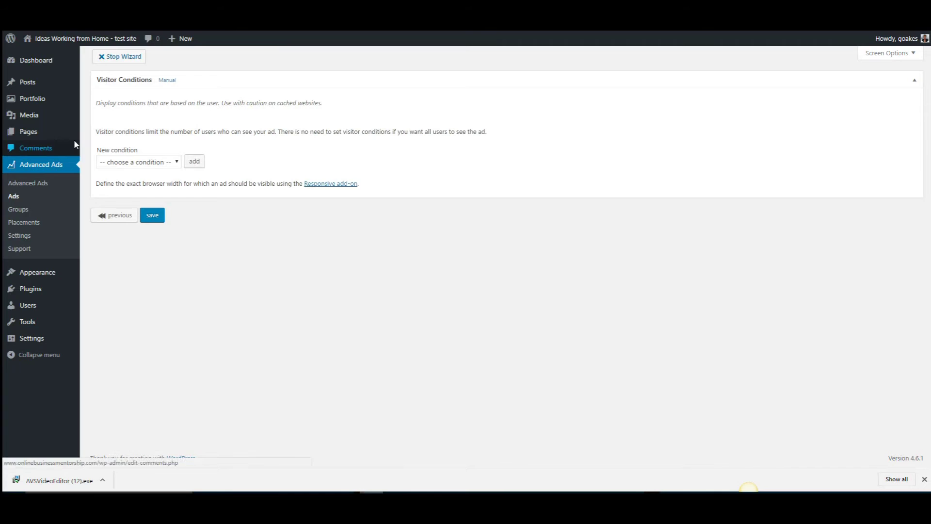
Save the second ad, choose to manage the sidebar, and add another Advanced Ads widget to the Primary Sidebar.
{"action": "left_click", "coordinate": [154, 216]}
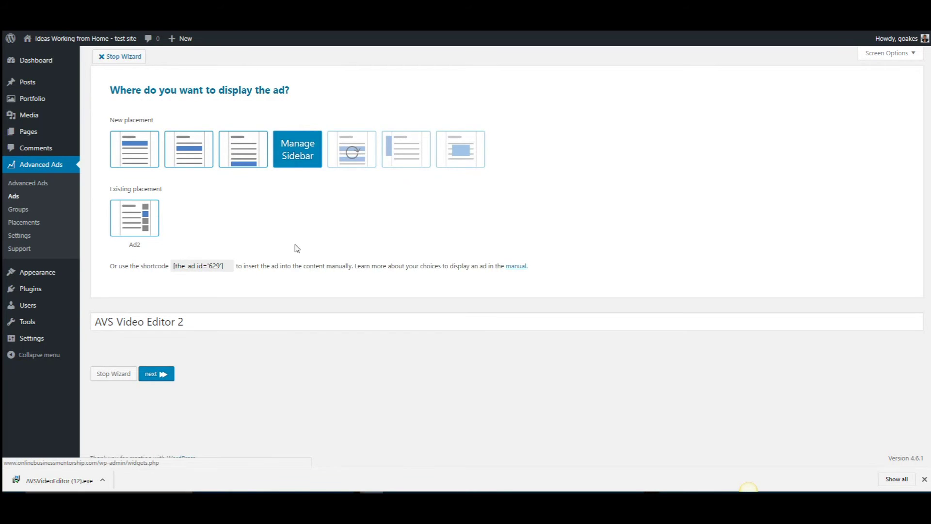
{"action": "left_click", "coordinate": [156, 378]}
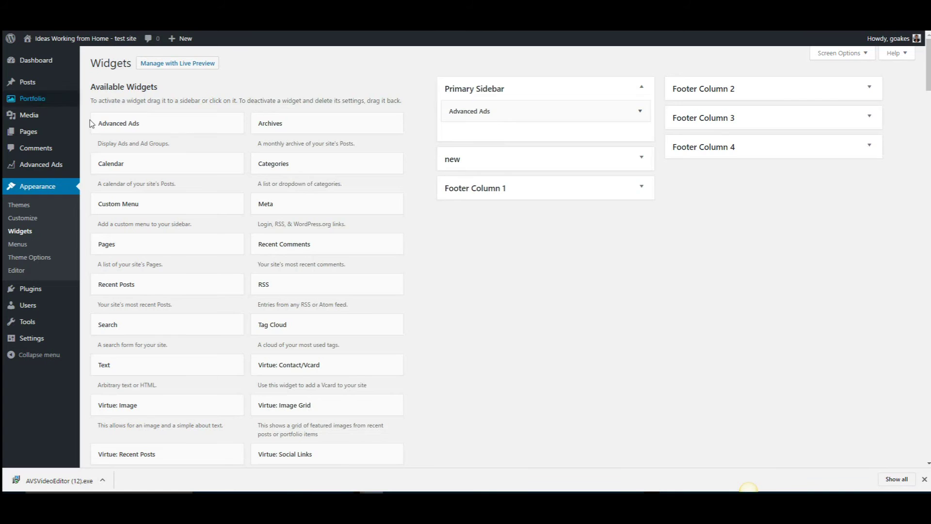
{"action": "left_click_drag", "start_coordinate": [127, 125], "coordinate": [489, 139]}
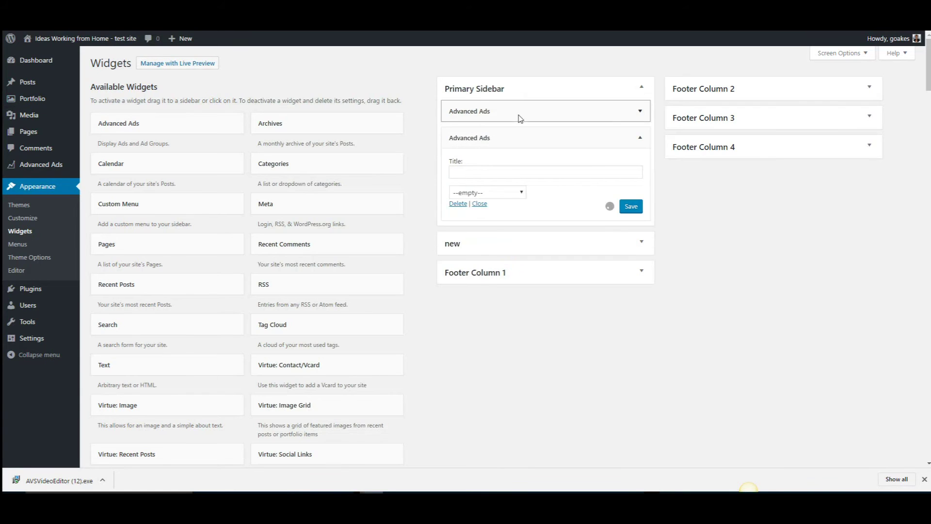
Title the new Advanced Ads widget AVS 2, assign the AVS Video Editor 2 ad to it, and save it.
{"action": "left_click", "coordinate": [470, 175]}
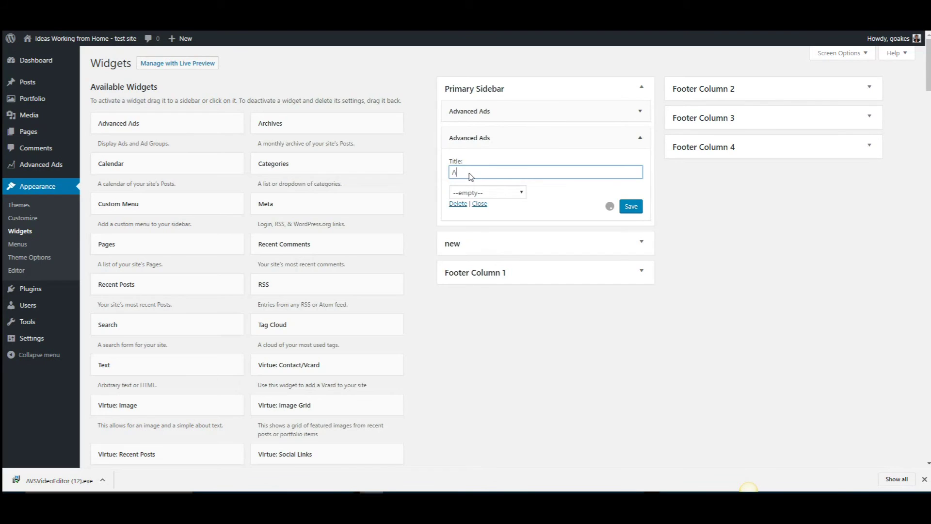
{"action": "type", "text": "AVS 2"}
{"action": "left_click", "coordinate": [522, 192]}
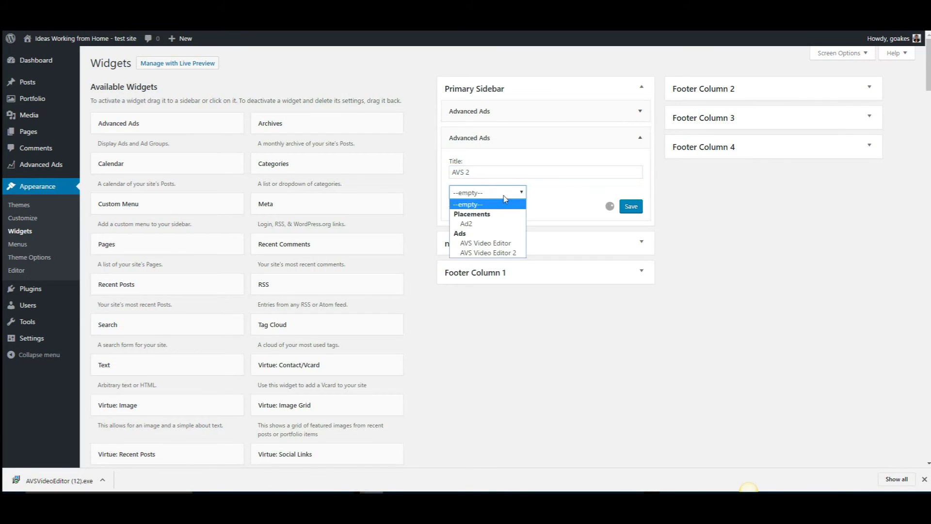
{"action": "left_click", "coordinate": [486, 253]}
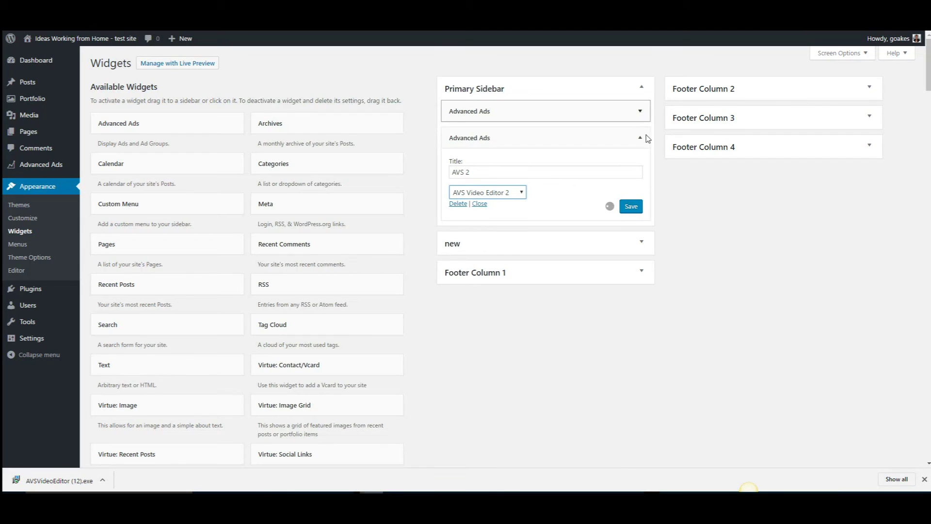
{"action": "left_click", "coordinate": [631, 208]}
Title the first Advanced Ads widget in the Primary Sidebar AVS 1 and save it.
{"action": "left_click", "coordinate": [640, 113]}
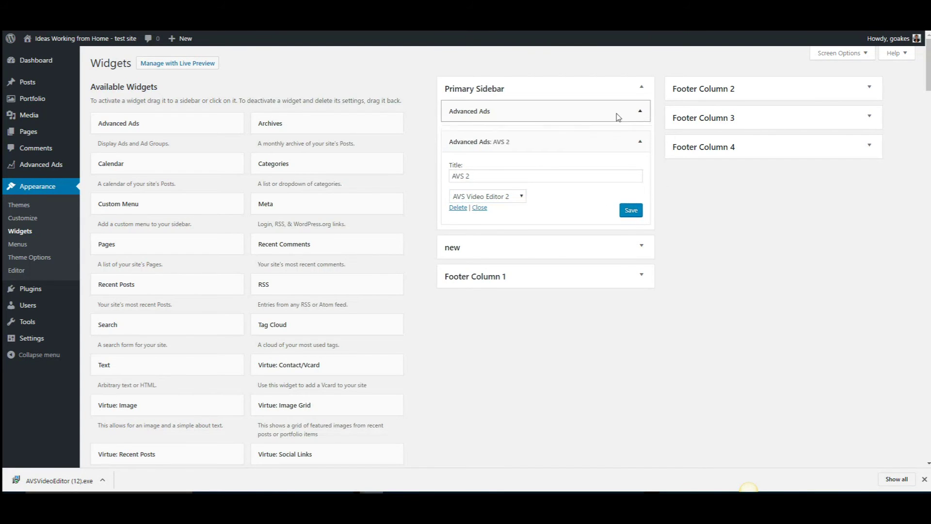
{"action": "left_click", "coordinate": [469, 146]}
{"action": "type", "text": "AVS 1"}
{"action": "left_click", "coordinate": [631, 180]}
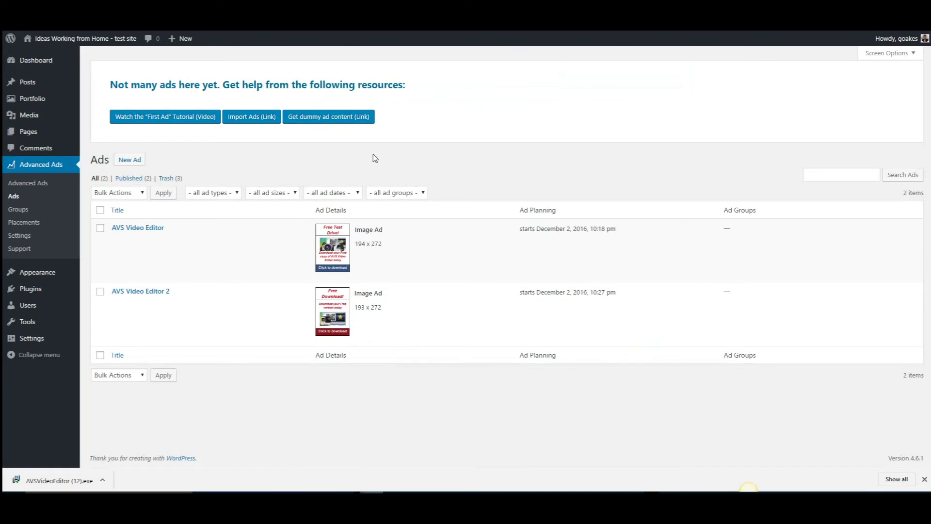
Start a new ad group in Advanced Ads and name it AVS Group.
{"action": "left_click", "coordinate": [16, 210]}
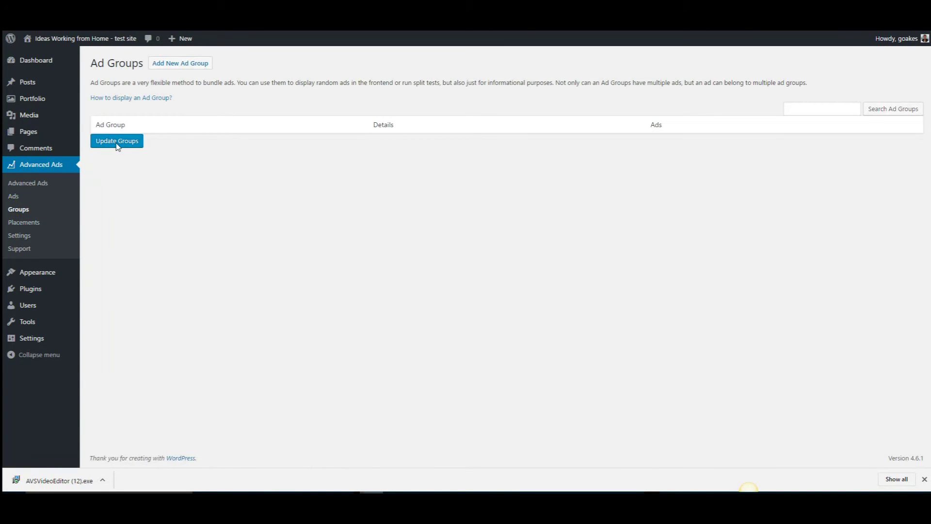
{"action": "left_click", "coordinate": [182, 64]}
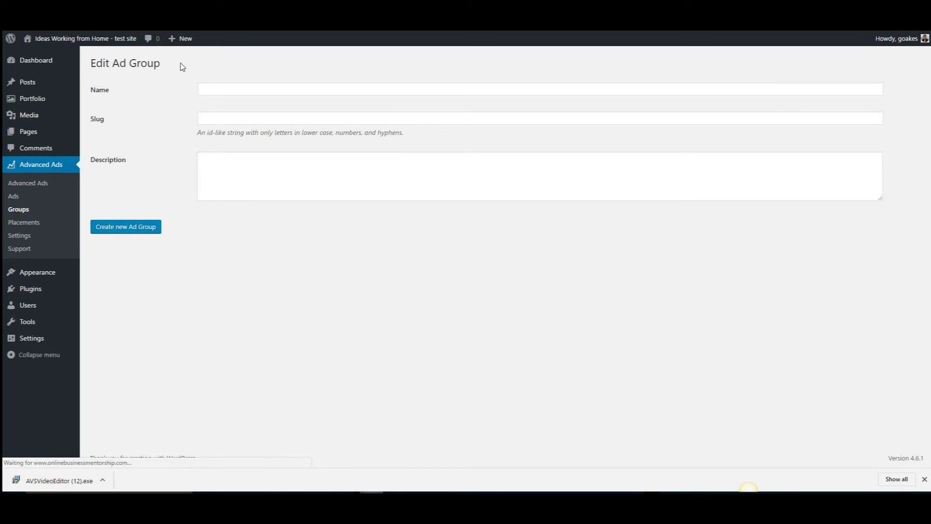
{"action": "left_click", "coordinate": [223, 93]}
{"action": "type", "text": "AVS"}
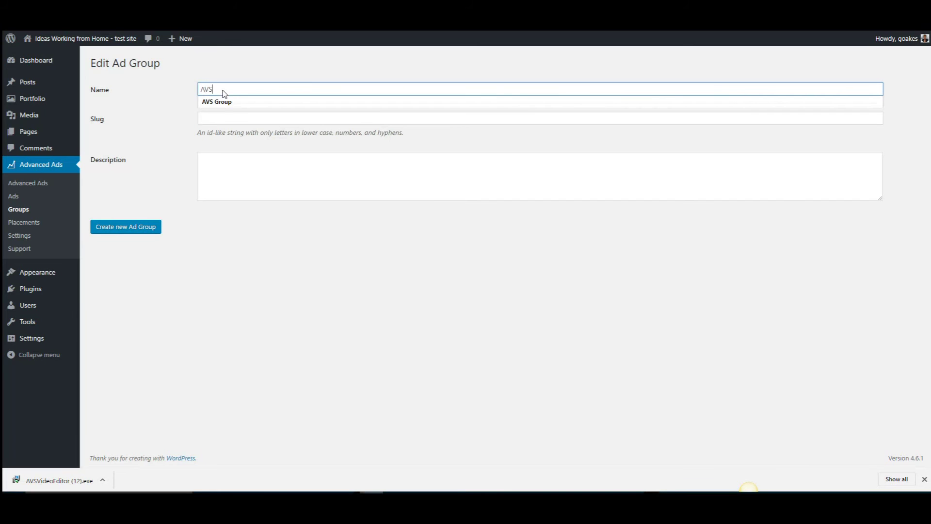
{"action": "left_click", "coordinate": [216, 101]}
Set the ad group's slug to avs_group and create the group without a description.
{"action": "left_click", "coordinate": [223, 124]}
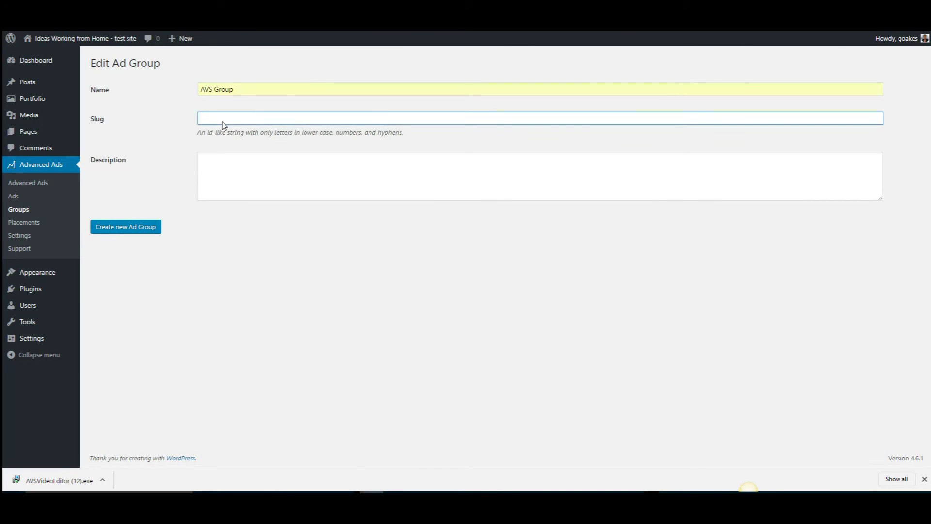
{"action": "type", "text": "av"}
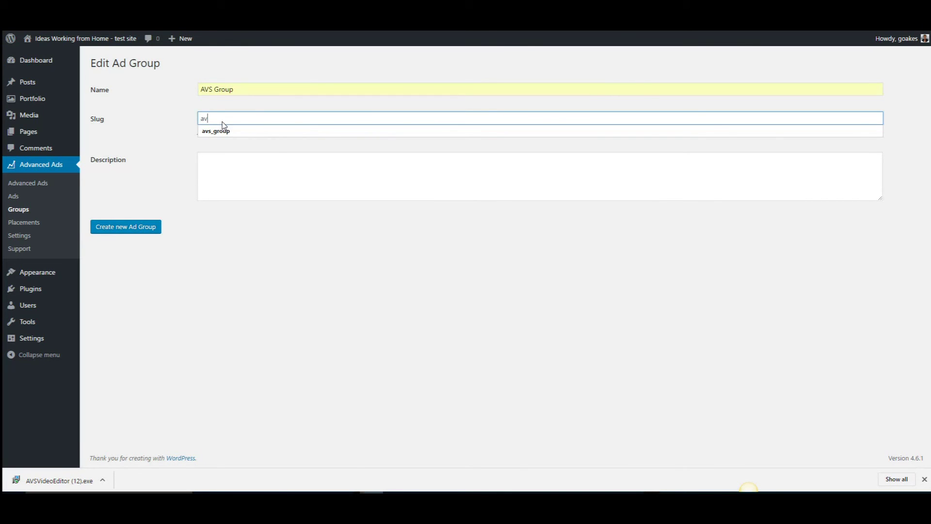
{"action": "type", "text": "s-"}
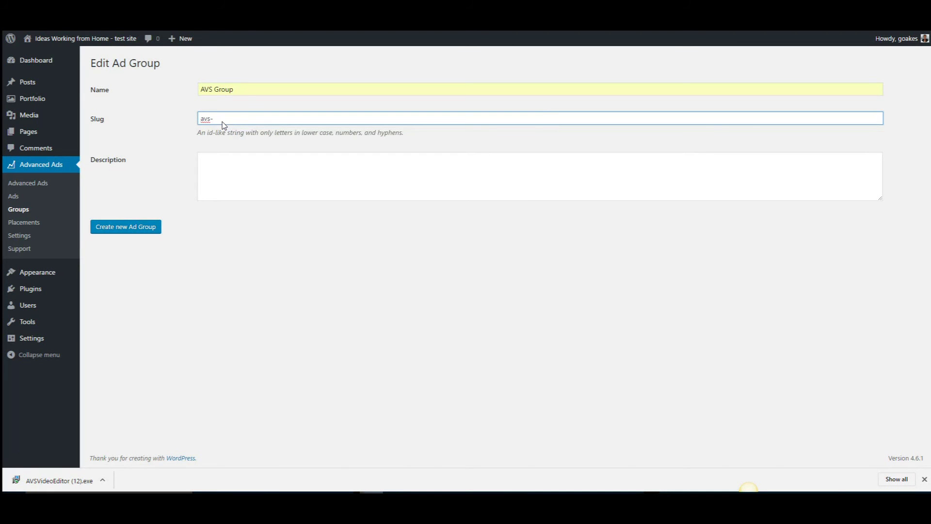
{"action": "key", "text": "BackSpace"}
{"action": "type", "text": "_grou"}
{"action": "left_click", "coordinate": [224, 163]}
{"action": "left_click", "coordinate": [130, 232]}
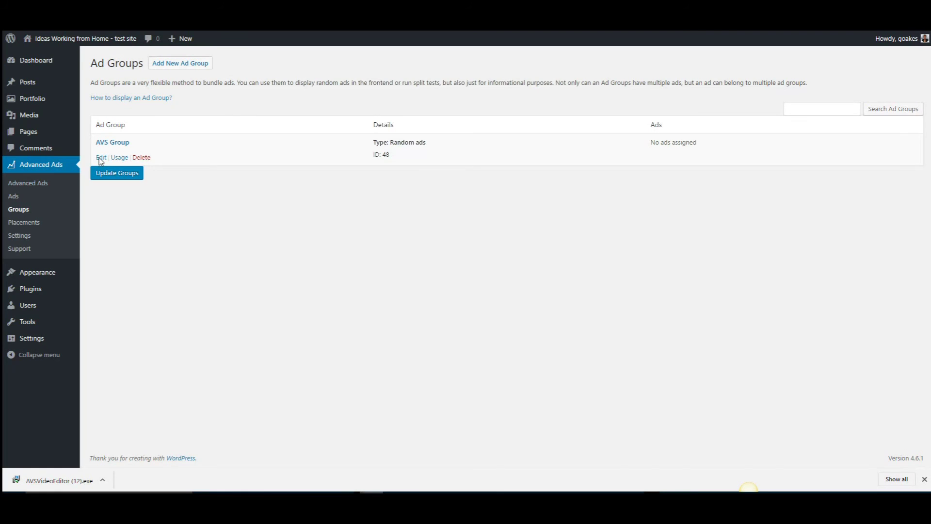
Edit AVS Group and add the AVS Video Editor ad to it with a weight of 5.
{"action": "left_click", "coordinate": [101, 158]}
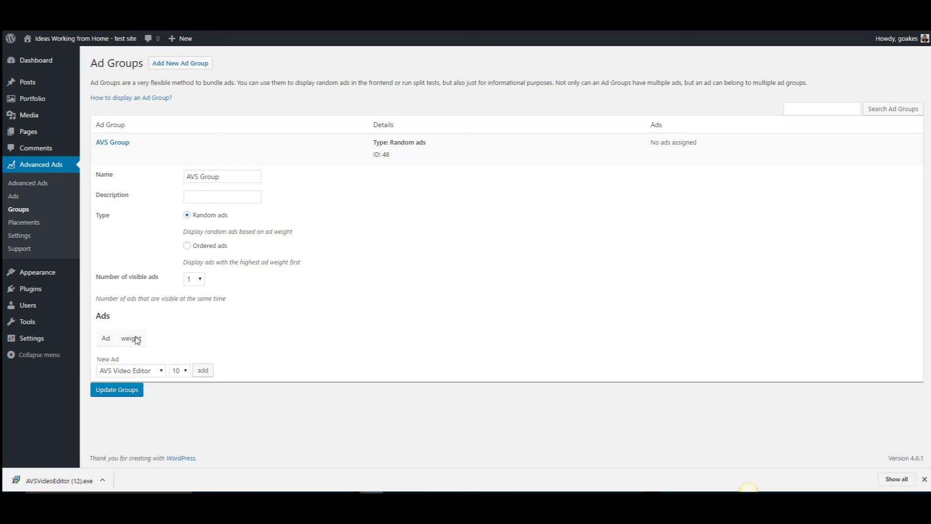
{"action": "left_click", "coordinate": [163, 371]}
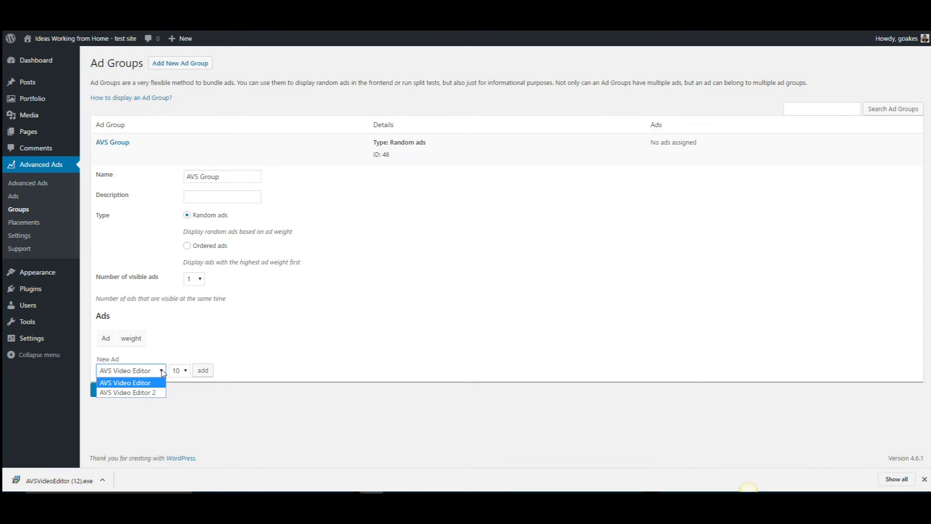
{"action": "left_click", "coordinate": [163, 372]}
{"action": "left_click", "coordinate": [186, 371]}
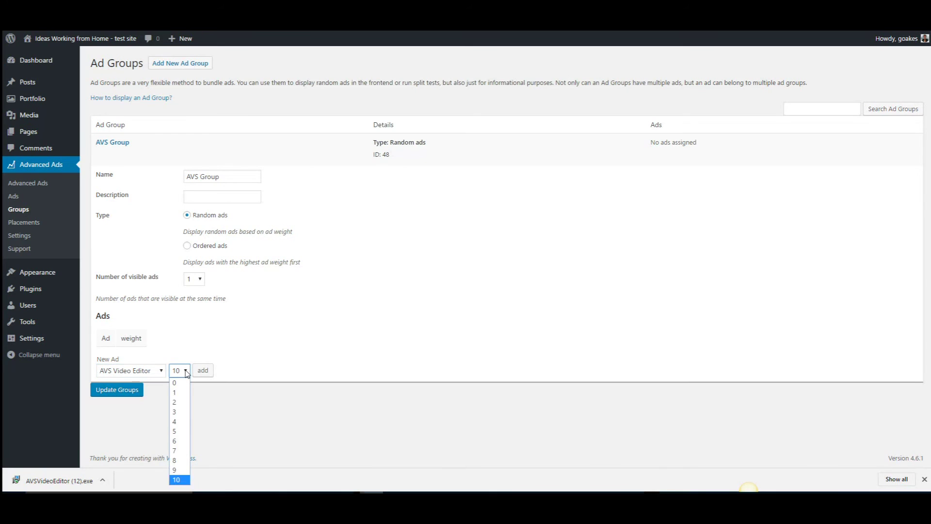
{"action": "left_click", "coordinate": [179, 431]}
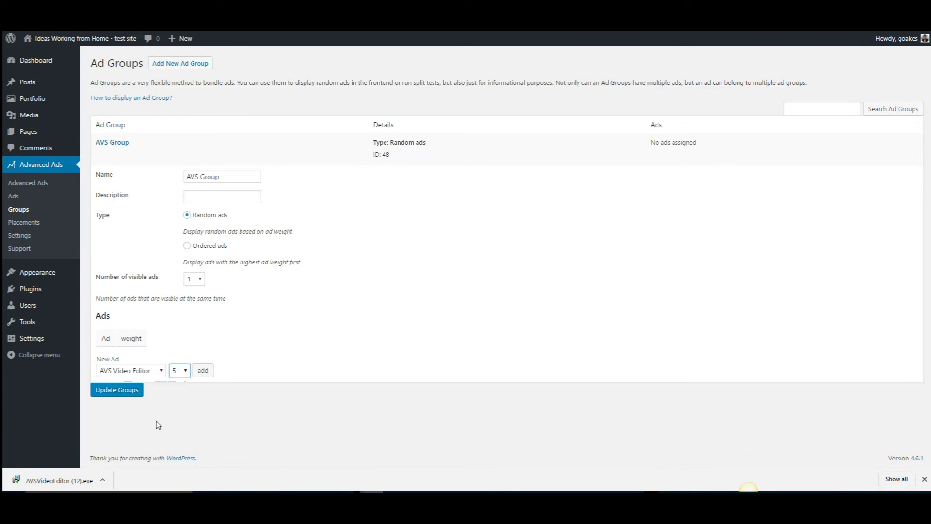
{"action": "left_click", "coordinate": [204, 370]}
Add the AVS Video Editor 2 ad to AVS Group with a weight of 5 and update the groups.
{"action": "left_click", "coordinate": [161, 394]}
{"action": "left_click", "coordinate": [130, 415]}
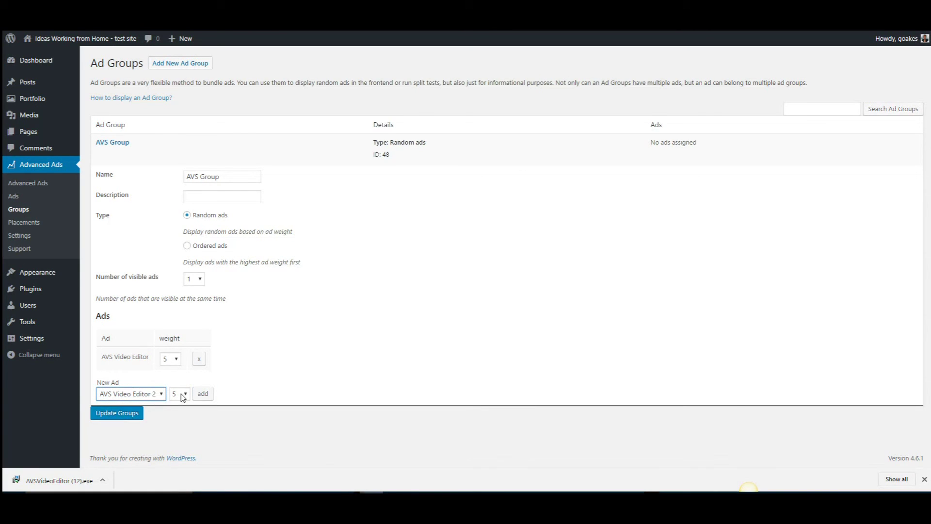
{"action": "left_click", "coordinate": [203, 394]}
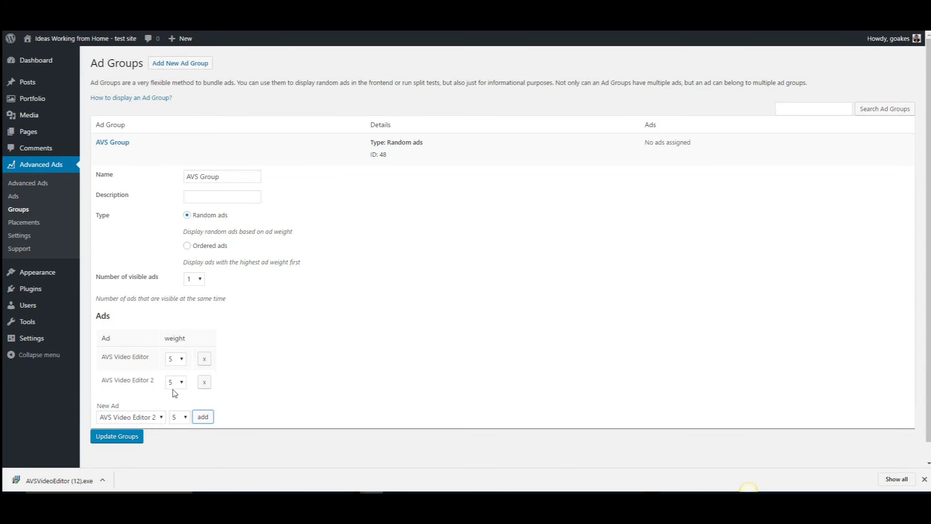
{"action": "left_click", "coordinate": [125, 440]}
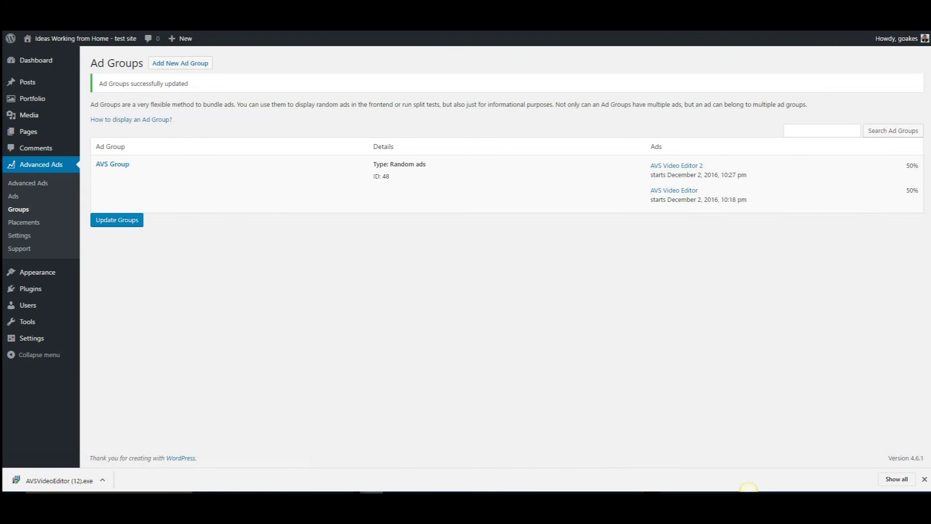
Return to the sidebar widgets and set the AVS 1 widget to display the AVS Group ad group.
{"action": "left_click", "coordinate": [30, 61]}
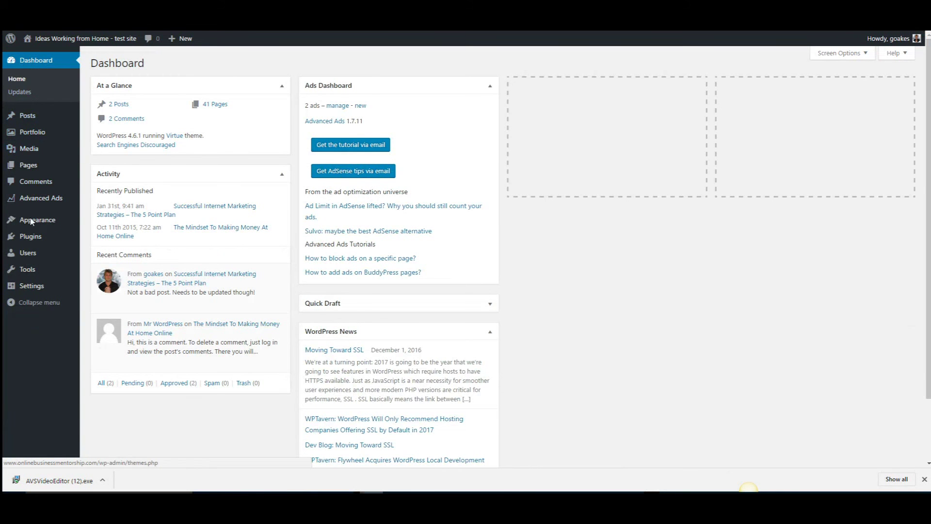
{"action": "mouse_move", "coordinate": [34, 221]}
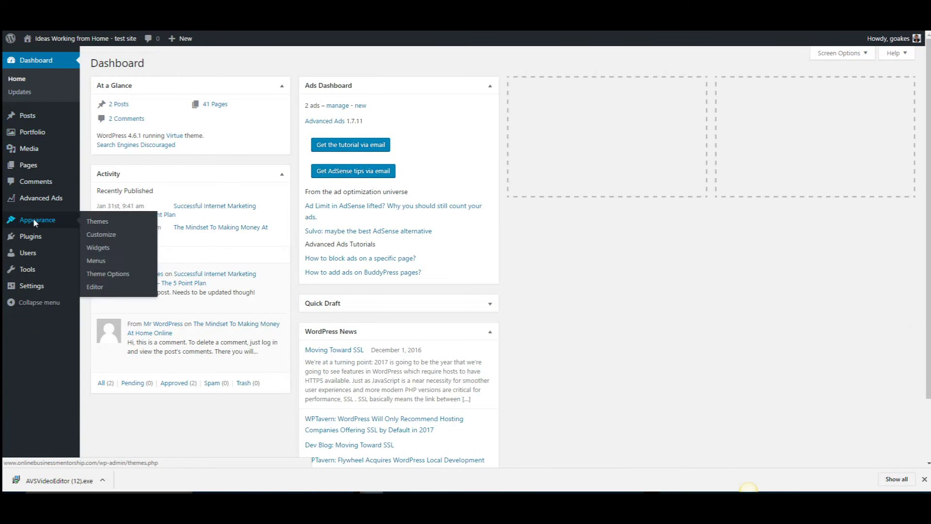
{"action": "left_click", "coordinate": [98, 248]}
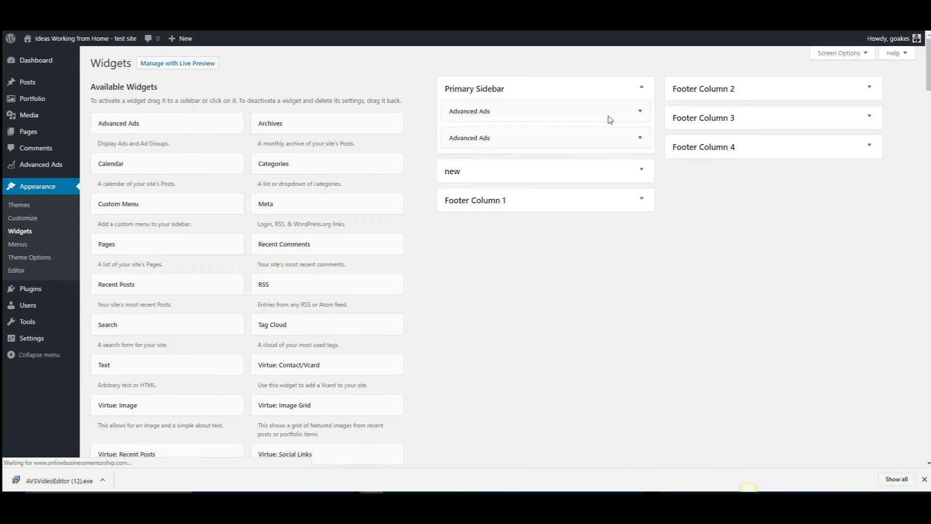
{"action": "left_click", "coordinate": [641, 112]}
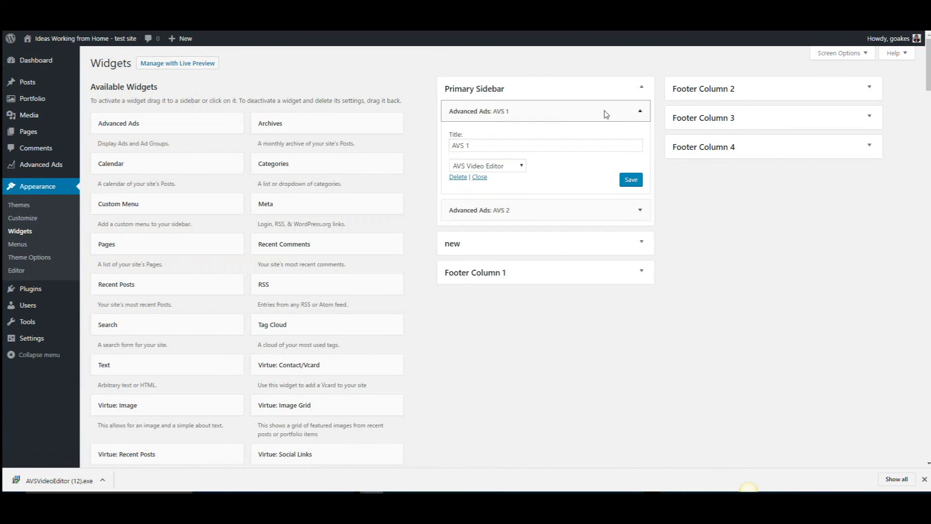
{"action": "left_click", "coordinate": [522, 166]}
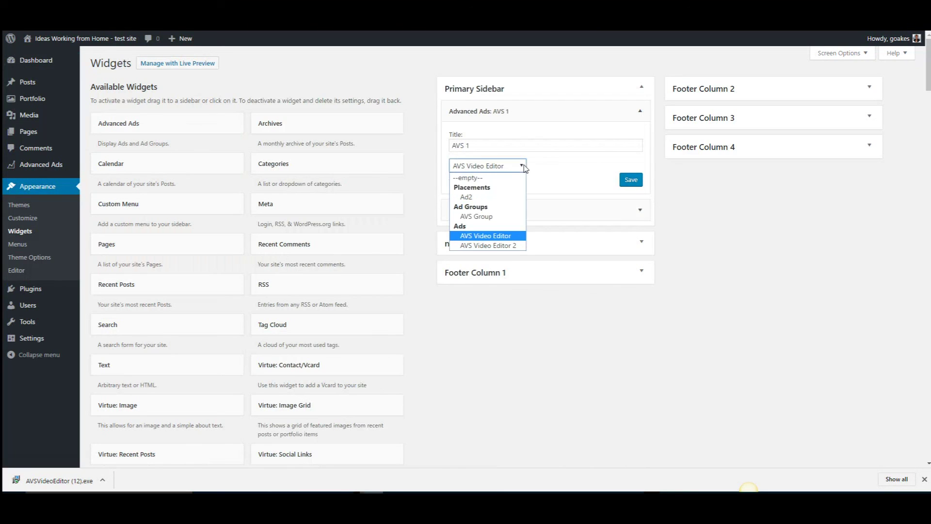
{"action": "left_click", "coordinate": [481, 216]}
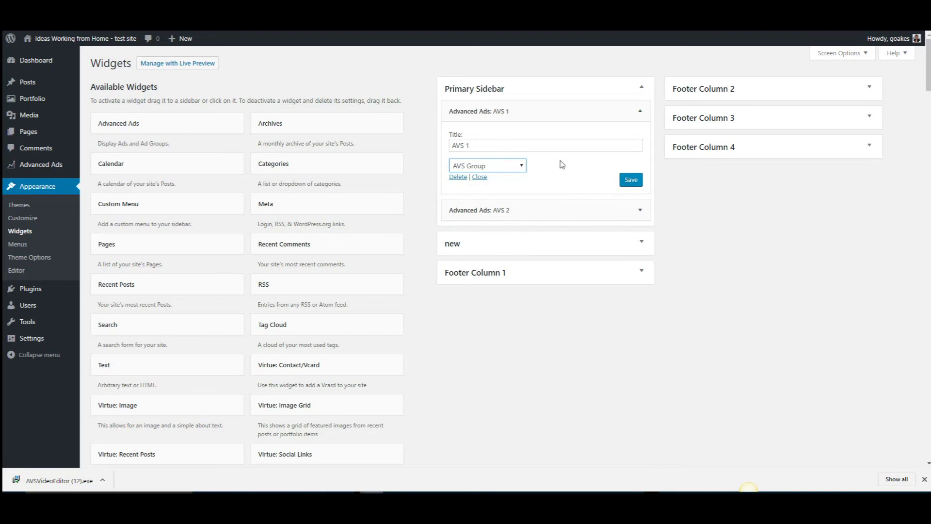
Retitle the AVS 1 widget as AVS and save it, and delete the AVS 2 widget from the Primary Sidebar.
{"action": "left_click", "coordinate": [467, 146]}
{"action": "key", "text": "BackSpace"}
{"action": "key", "text": "BackSpace"}
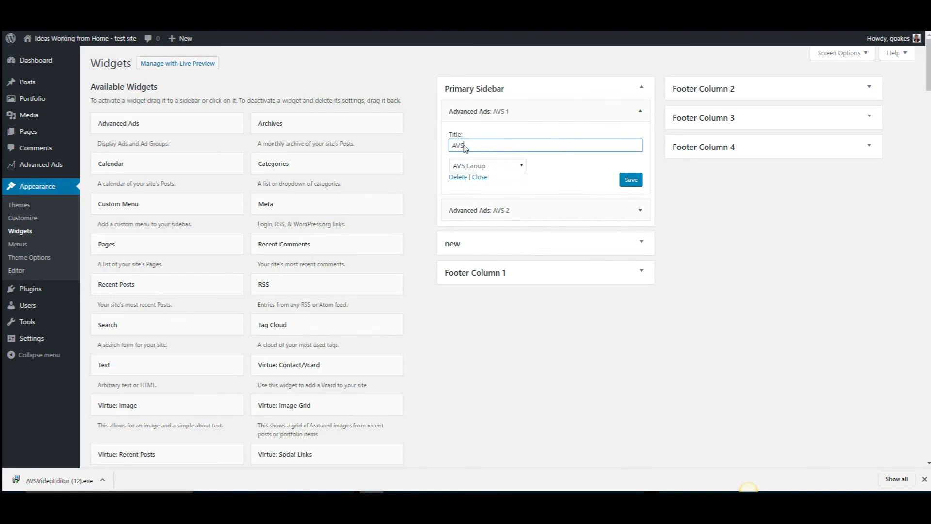
{"action": "left_click", "coordinate": [630, 180]}
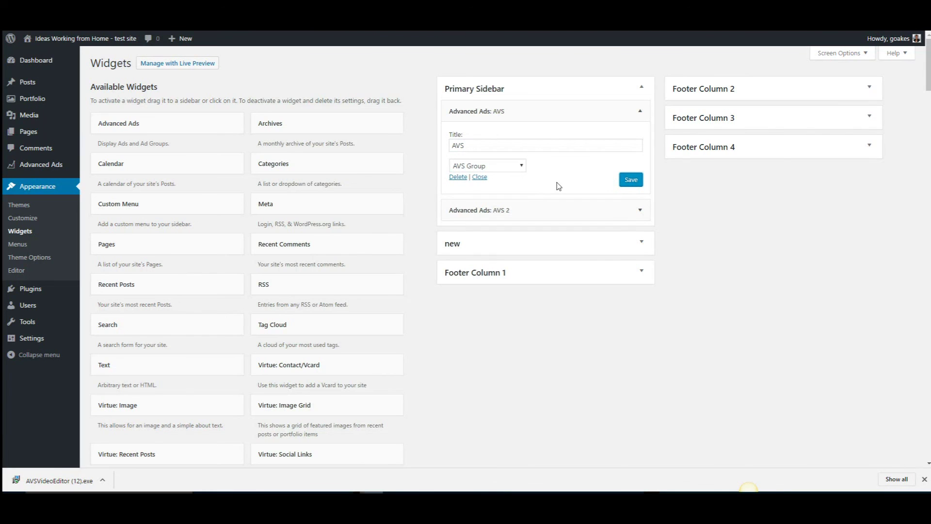
{"action": "left_click", "coordinate": [640, 211]}
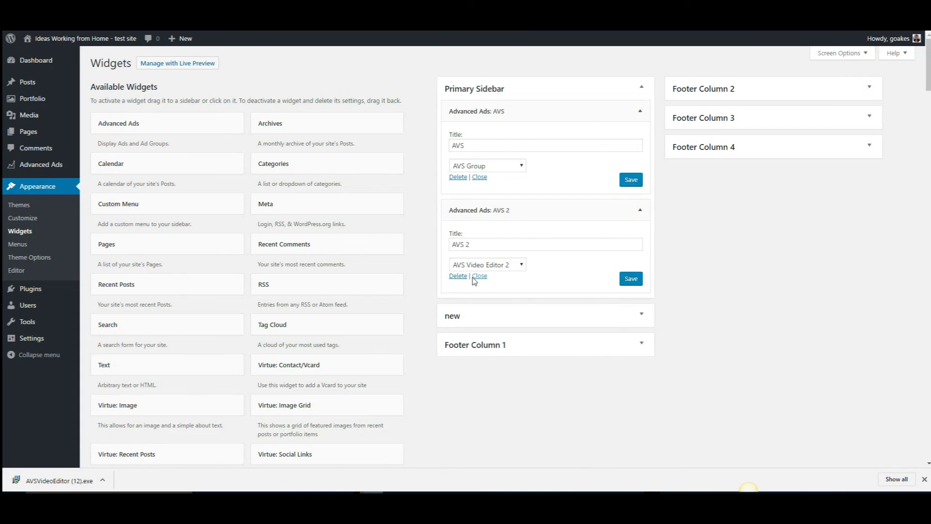
{"action": "left_click", "coordinate": [456, 276]}
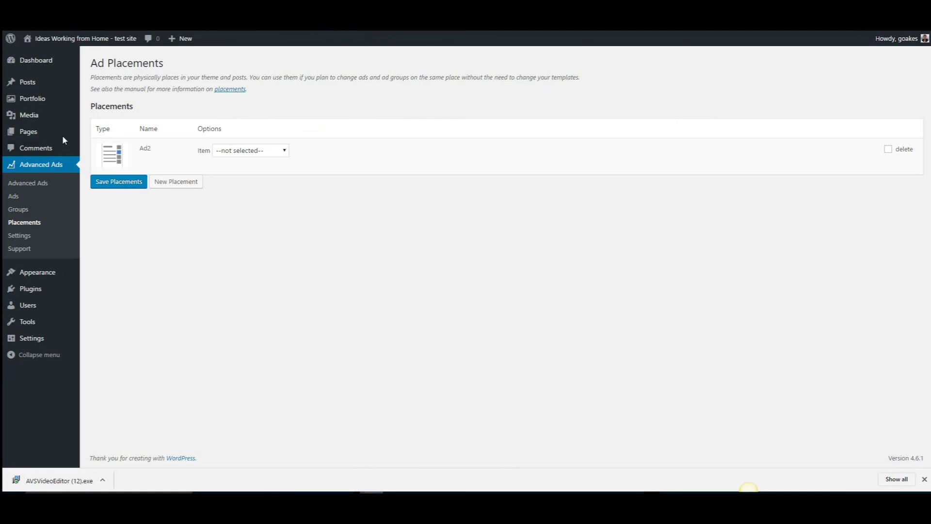
Review the general settings of Advanced Ads, from disabling ads to hiding them from bots and deleting data on uninstall.
{"action": "left_click", "coordinate": [19, 236]}
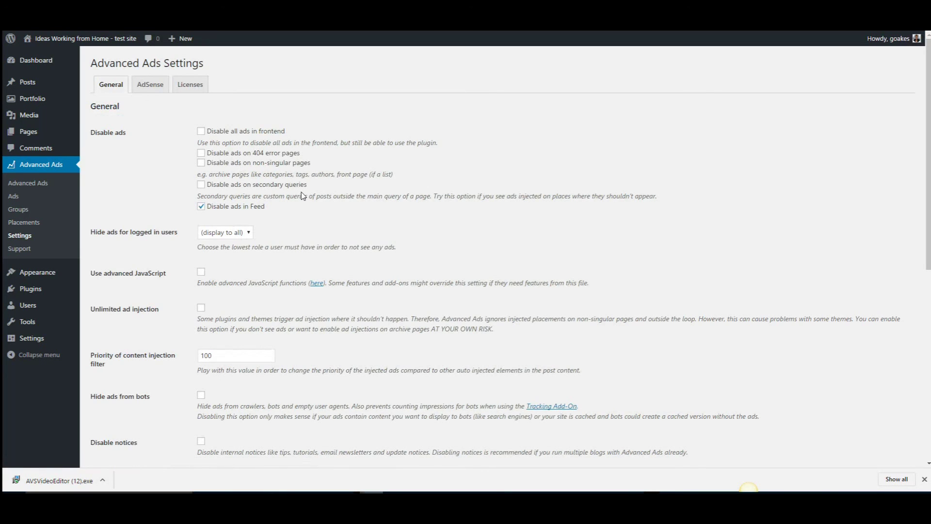
{"action": "scroll", "coordinate": [301, 195], "scroll_direction": "down", "scroll_amount": 2}
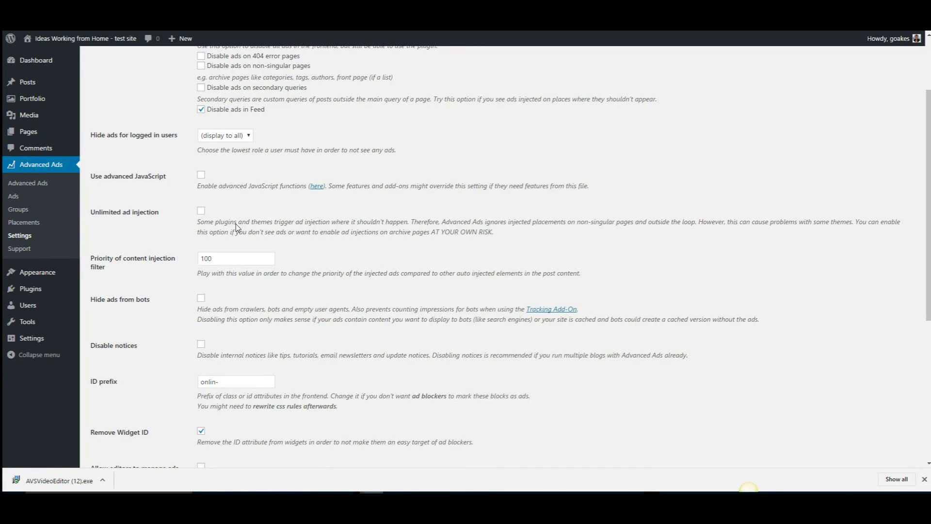
{"action": "scroll", "coordinate": [255, 218], "scroll_direction": "down", "scroll_amount": 2}
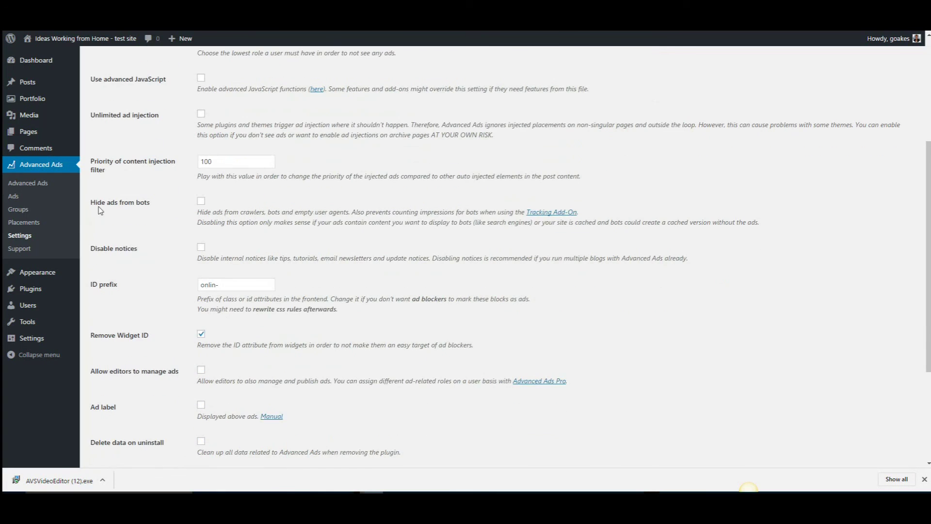